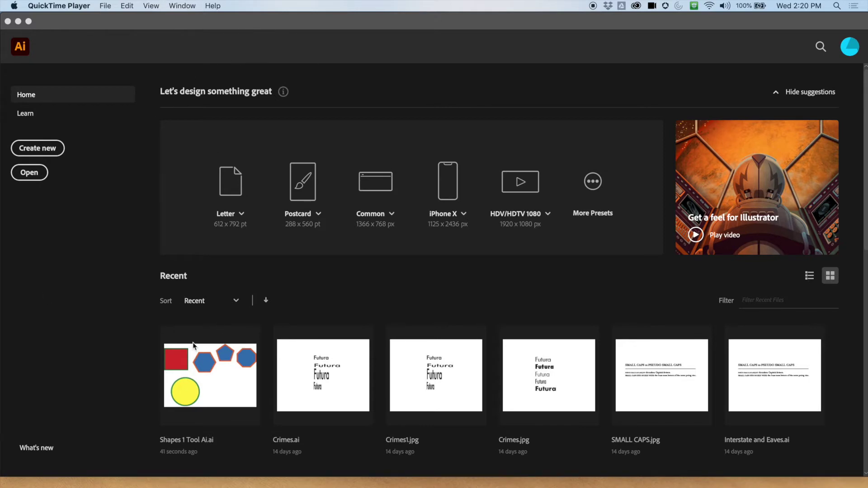
Open Shapes 1 Tool Ai.ai and move the pentagon well down between the hexagon and octagon, and the octagon slightly down and right
{"action": "left_click", "coordinate": [230, 360]}
{"action": "left_click", "coordinate": [231, 359]}
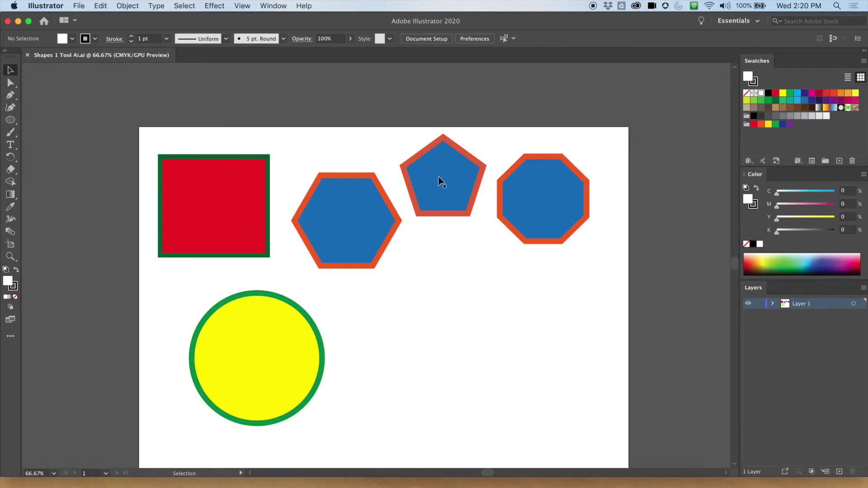
{"action": "left_click_drag", "start_coordinate": [437, 180], "coordinate": [441, 280]}
{"action": "left_click_drag", "start_coordinate": [541, 217], "coordinate": [552, 239]}
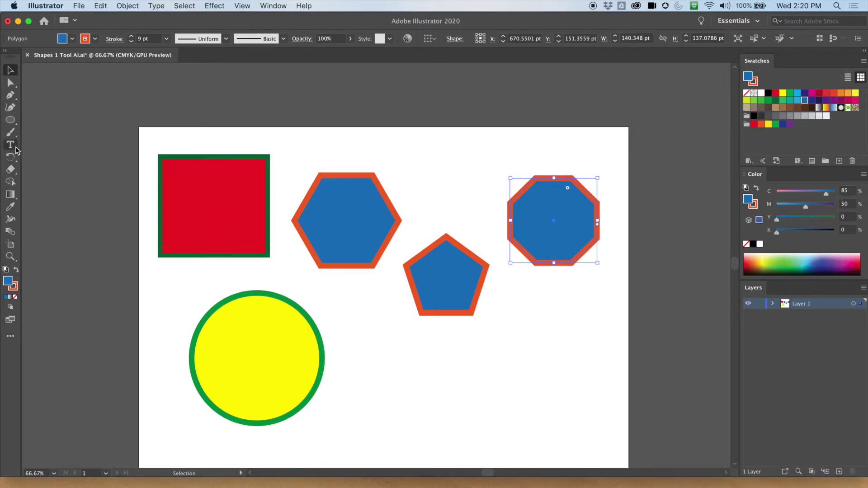
Select each shape on the artboard in turn and move the yellow circle a little to the right
{"action": "left_click", "coordinate": [13, 126]}
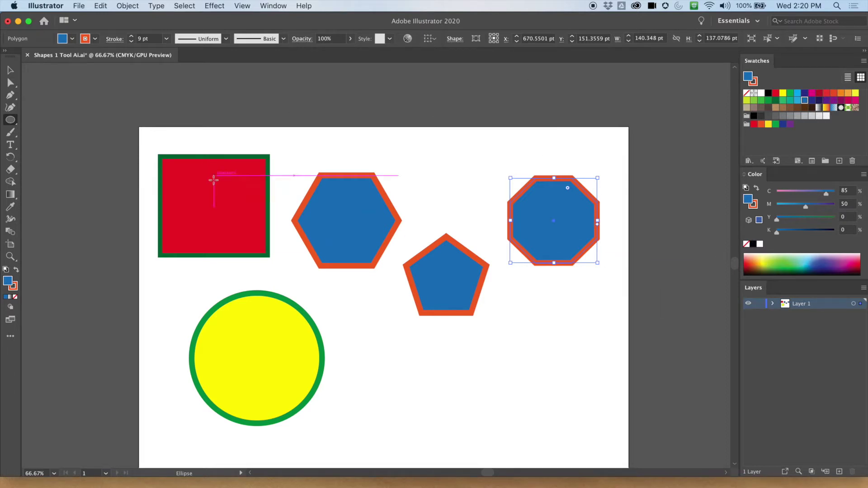
{"action": "left_click", "coordinate": [11, 70]}
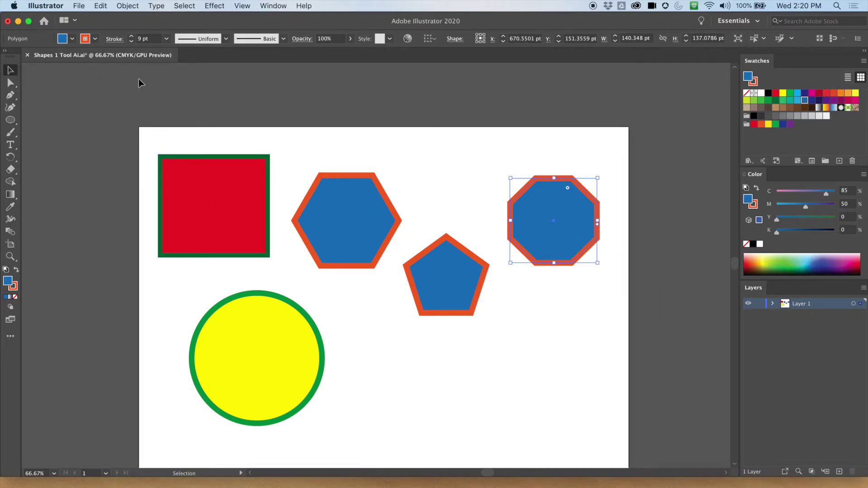
{"action": "left_click", "coordinate": [197, 187]}
{"action": "left_click", "coordinate": [340, 213]}
{"action": "left_click", "coordinate": [446, 265]}
{"action": "left_click", "coordinate": [550, 226]}
{"action": "left_click", "coordinate": [270, 339]}
{"action": "left_click_drag", "start_coordinate": [273, 329], "coordinate": [330, 342]}
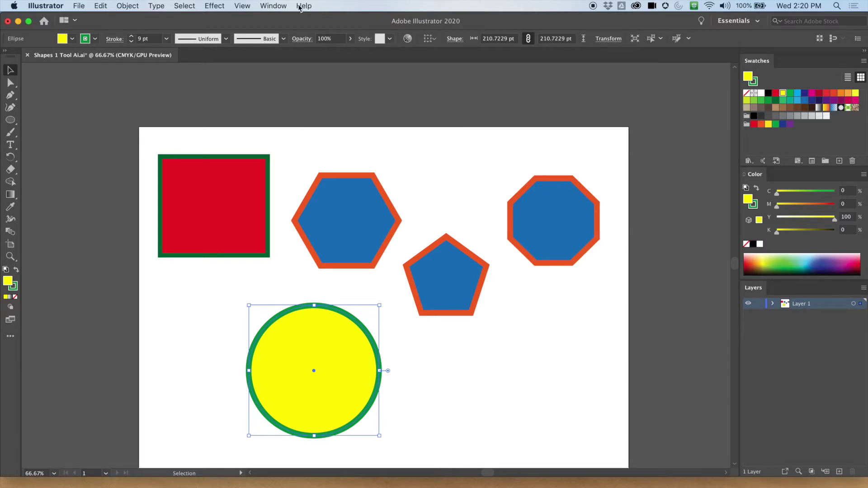
Expand Layer 1 in the layer list to show its individual objects
{"action": "left_click", "coordinate": [282, 6]}
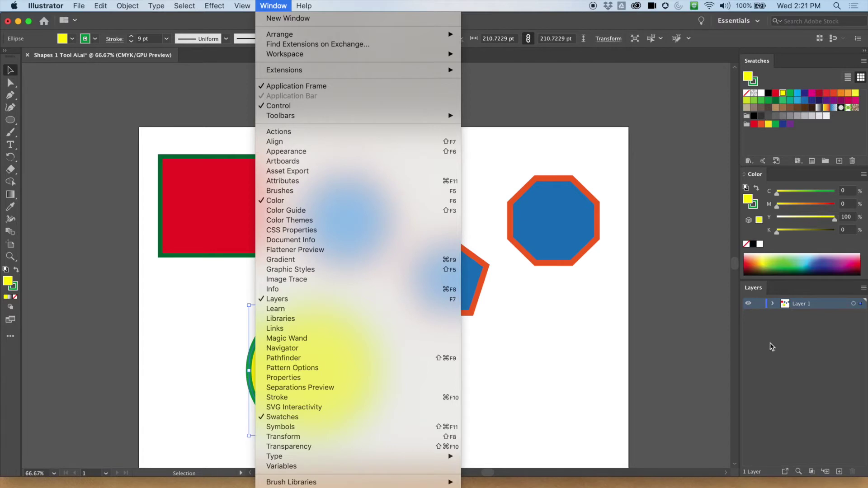
{"action": "left_click", "coordinate": [780, 333]}
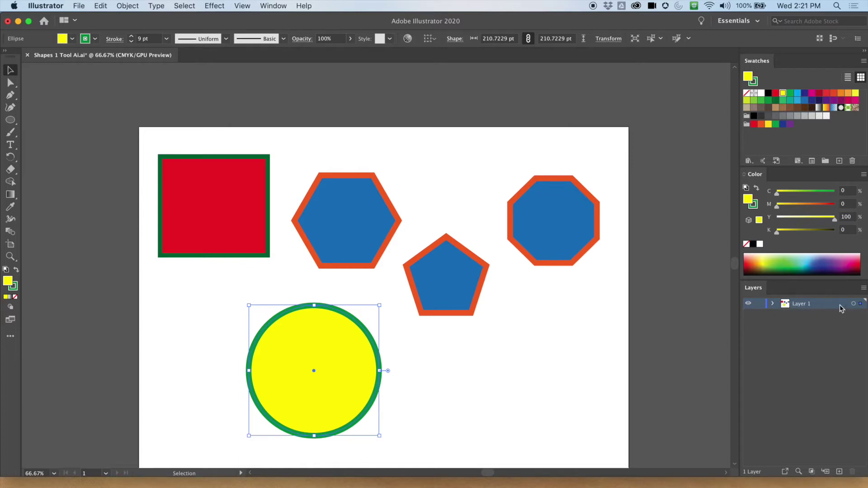
{"action": "left_click", "coordinate": [773, 304]}
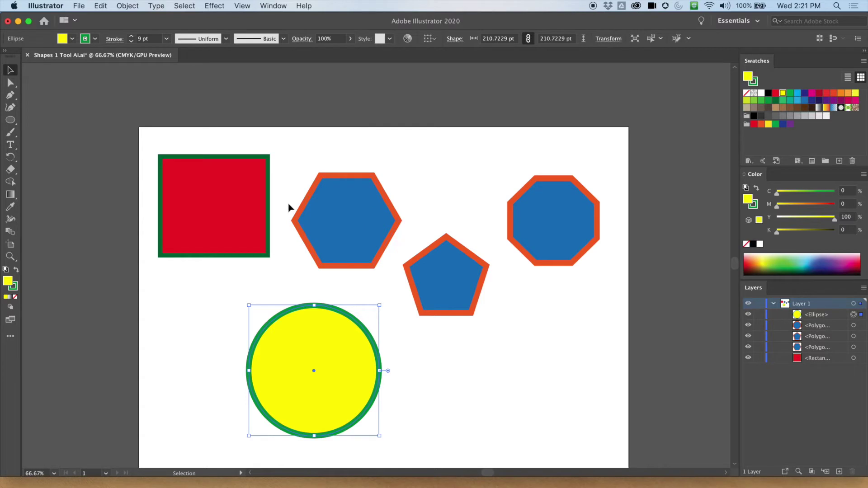
Match the square and hexagon to their layer entries and move the red square right so it overlaps the hexagon
{"action": "left_click", "coordinate": [244, 196]}
{"action": "left_click", "coordinate": [362, 224]}
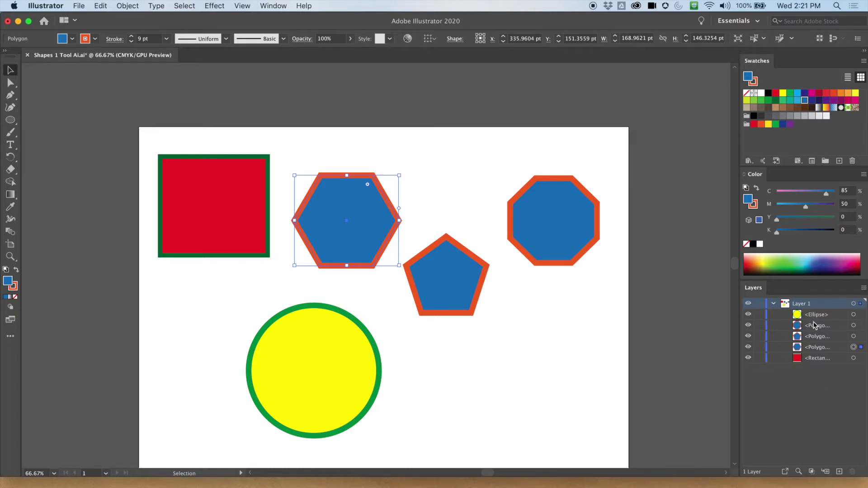
{"action": "left_click", "coordinate": [806, 361]}
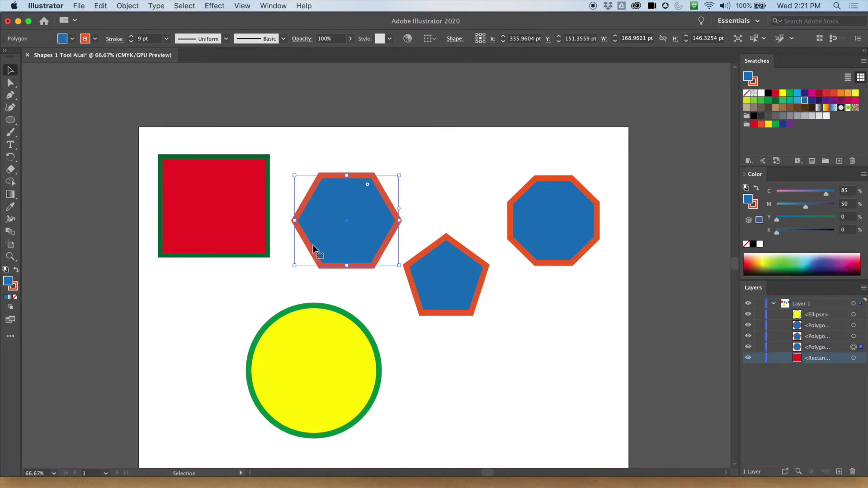
{"action": "left_click_drag", "start_coordinate": [219, 222], "coordinate": [304, 244]}
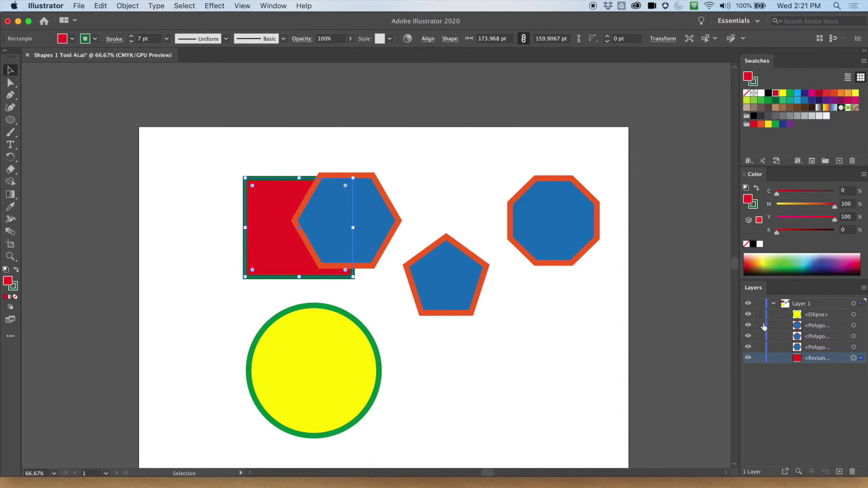
Move the hexagon right, off the red square, so it overlaps the octagon and pentagon
{"action": "left_click", "coordinate": [805, 347]}
{"action": "mouse_move", "coordinate": [389, 215]}
{"action": "left_mouse_down"}
{"action": "mouse_move", "coordinate": [409, 217]}
{"action": "mouse_move", "coordinate": [439, 199]}
{"action": "mouse_move", "coordinate": [389, 212]}
{"action": "left_mouse_up"}
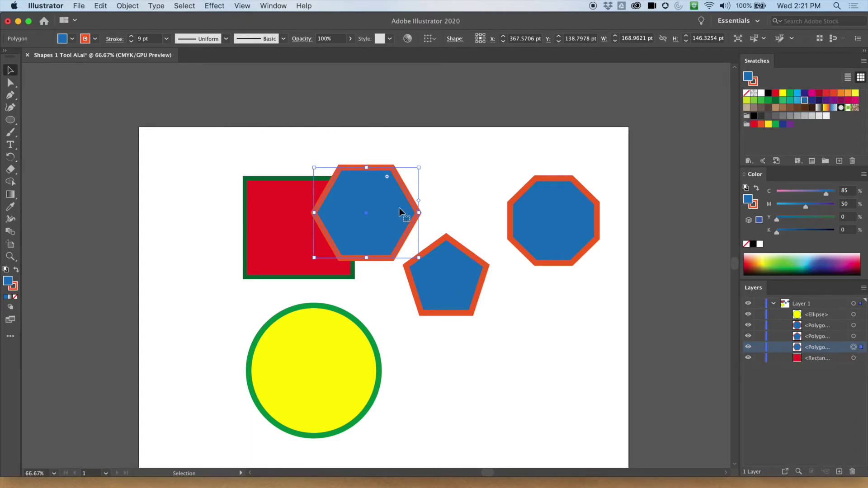
{"action": "left_click_drag", "start_coordinate": [399, 211], "coordinate": [517, 223]}
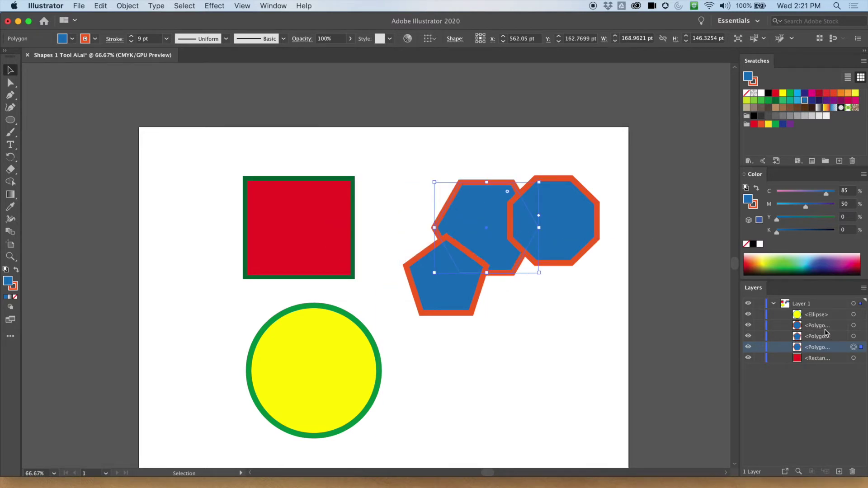
Move the yellow circle up over the red square and send it to the bottom of Layer 1's object order
{"action": "left_click", "coordinate": [590, 224]}
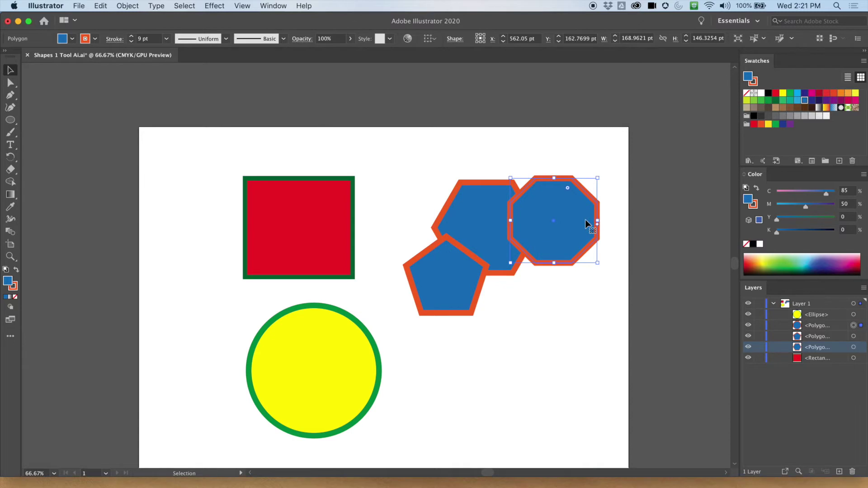
{"action": "left_click", "coordinate": [817, 315]}
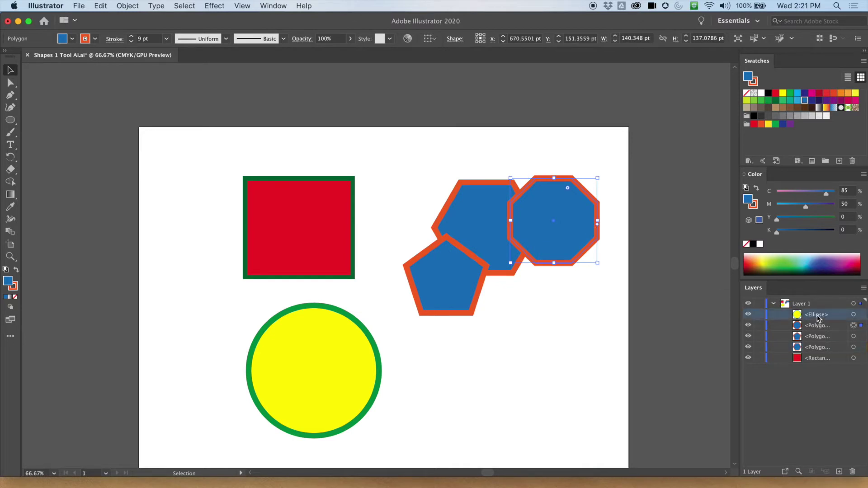
{"action": "left_click", "coordinate": [333, 356]}
{"action": "left_click_drag", "start_coordinate": [333, 355], "coordinate": [380, 287]}
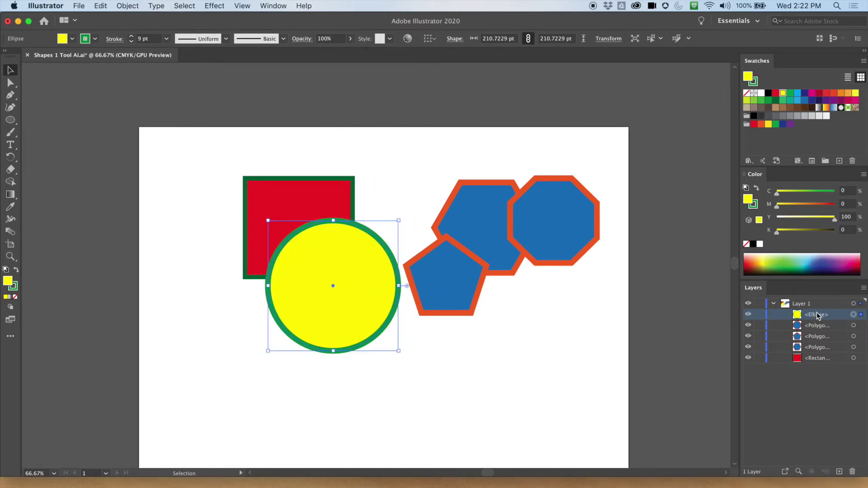
{"action": "left_click_drag", "start_coordinate": [817, 315], "coordinate": [822, 364]}
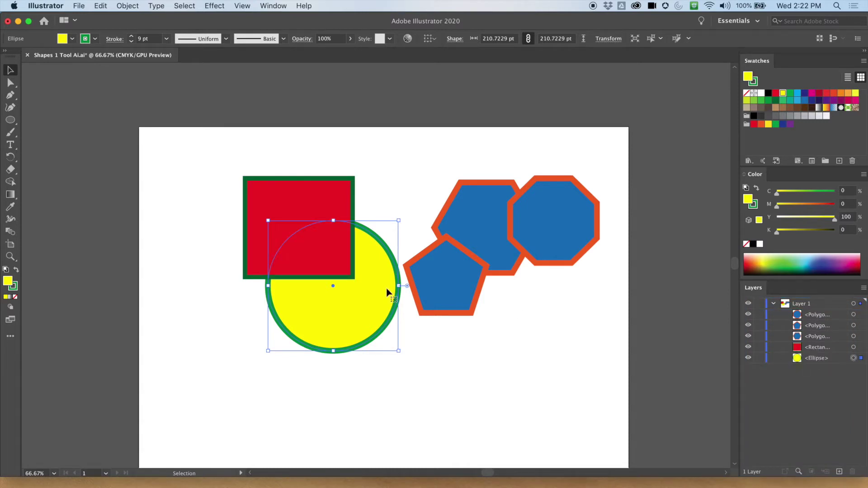
{"action": "left_click", "coordinate": [330, 202]}
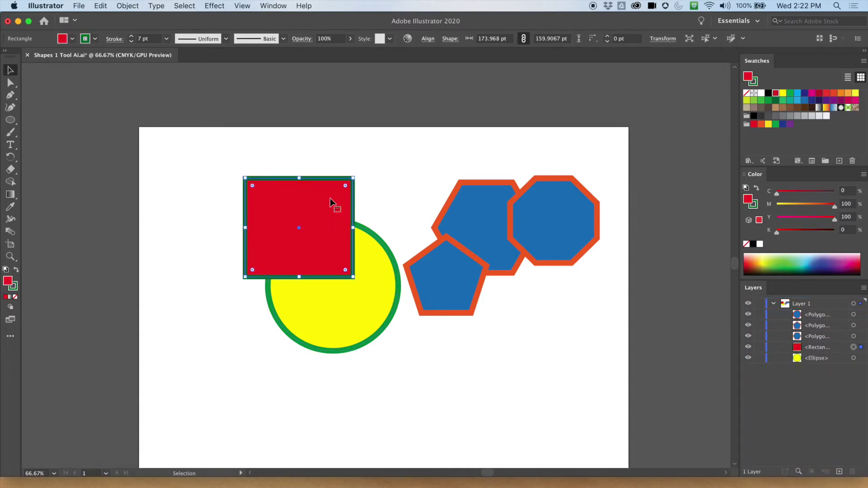
Move the hexagon left over the circle's edge and put the red rectangle at the top of Layer 1's object order
{"action": "left_click", "coordinate": [497, 234]}
{"action": "left_click_drag", "start_coordinate": [480, 217], "coordinate": [407, 236]}
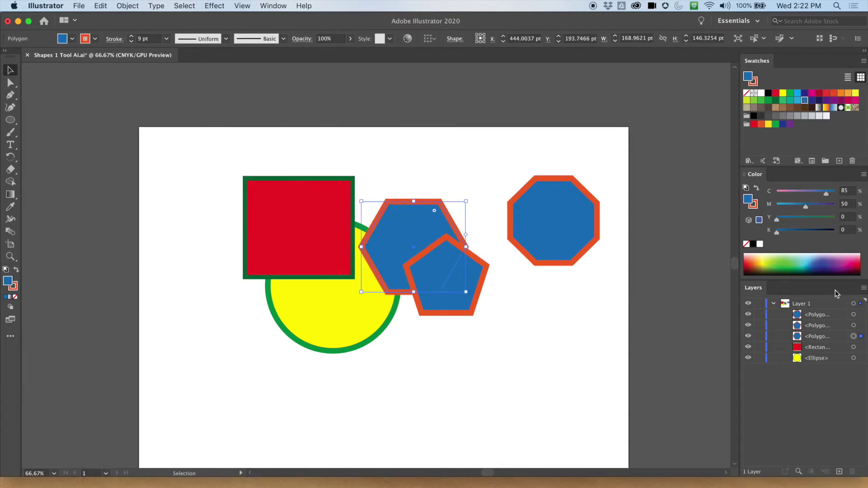
{"action": "left_click_drag", "start_coordinate": [812, 349], "coordinate": [815, 313]}
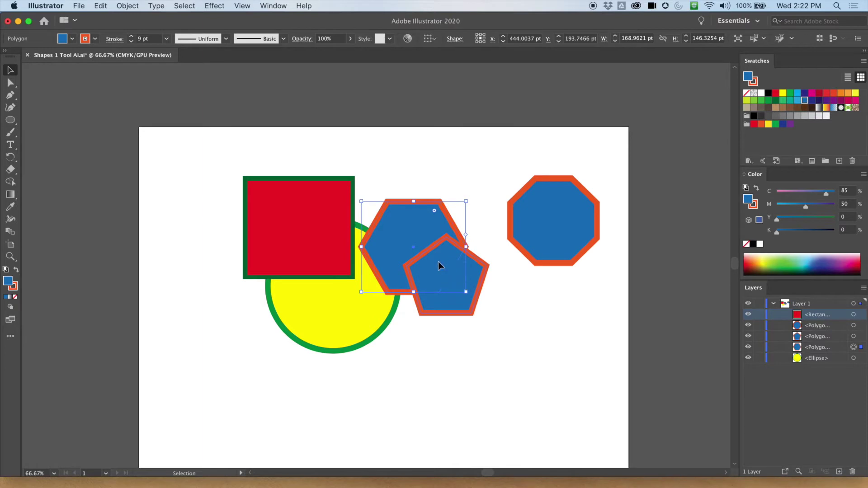
Move the pentagon down and right, clear of the hexagon, and select the yellow circle
{"action": "left_click_drag", "start_coordinate": [439, 266], "coordinate": [478, 295]}
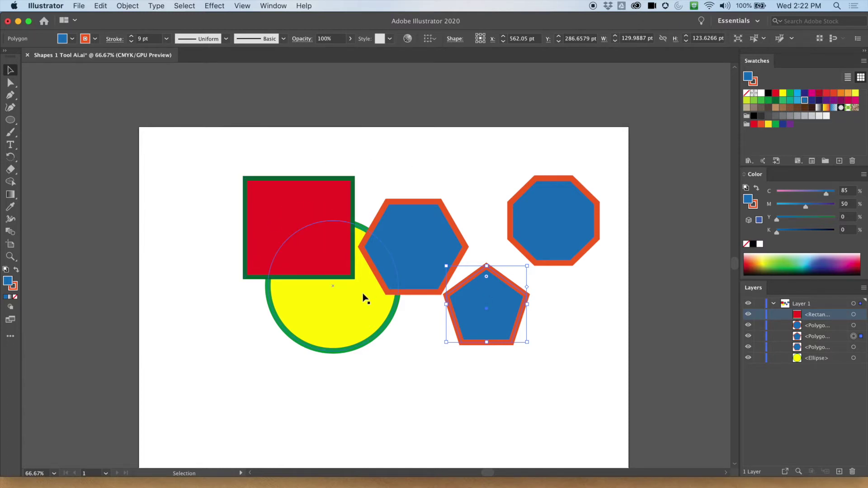
{"action": "left_click", "coordinate": [338, 316]}
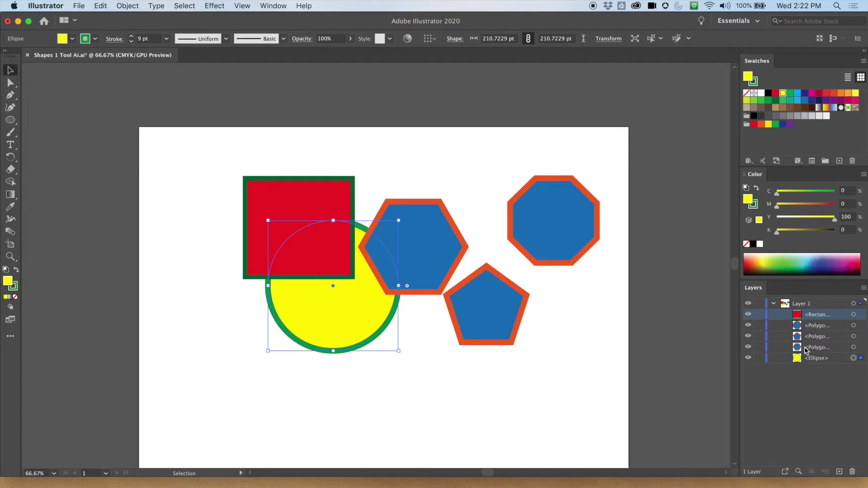
Draw a five-pointed star about 152 by 145 pt beside the red square with the Star tool
{"action": "left_click", "coordinate": [17, 121]}
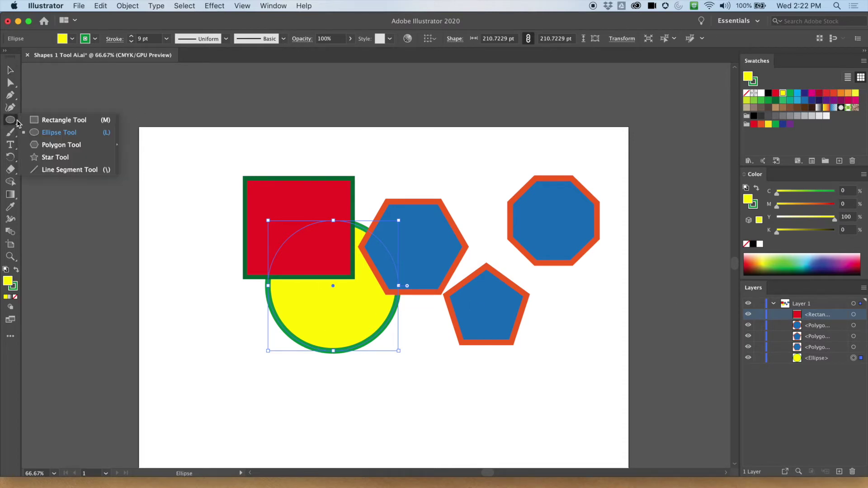
{"action": "left_click", "coordinate": [55, 156]}
{"action": "mouse_move", "coordinate": [183, 237]}
{"action": "left_mouse_down"}
{"action": "mouse_move", "coordinate": [233, 304]}
{"action": "mouse_move", "coordinate": [213, 263]}
{"action": "mouse_move", "coordinate": [219, 271]}
{"action": "left_mouse_up"}
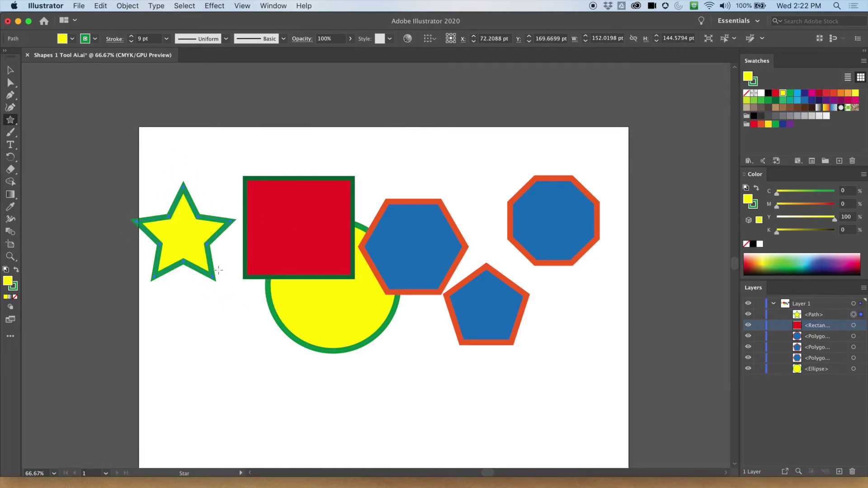
{"action": "left_click", "coordinate": [10, 70]}
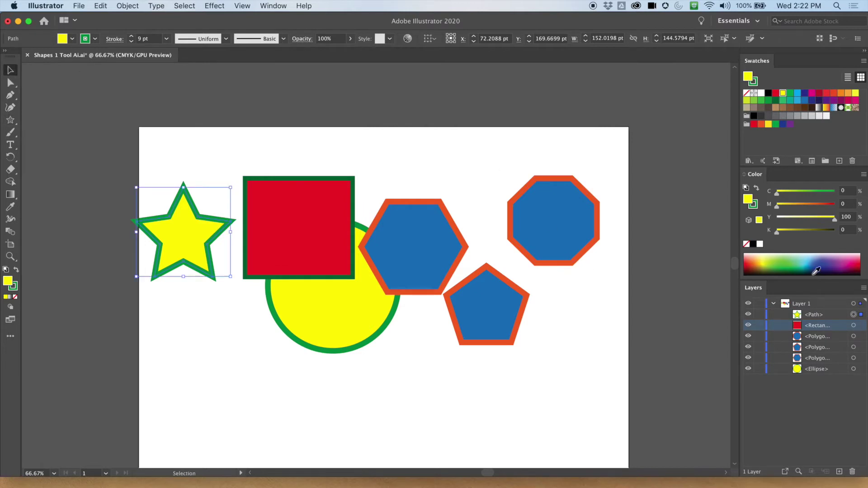
Move the star among the blue polygons and place it below them, directly above the ellipse in Layer 1's object order
{"action": "left_click", "coordinate": [817, 316]}
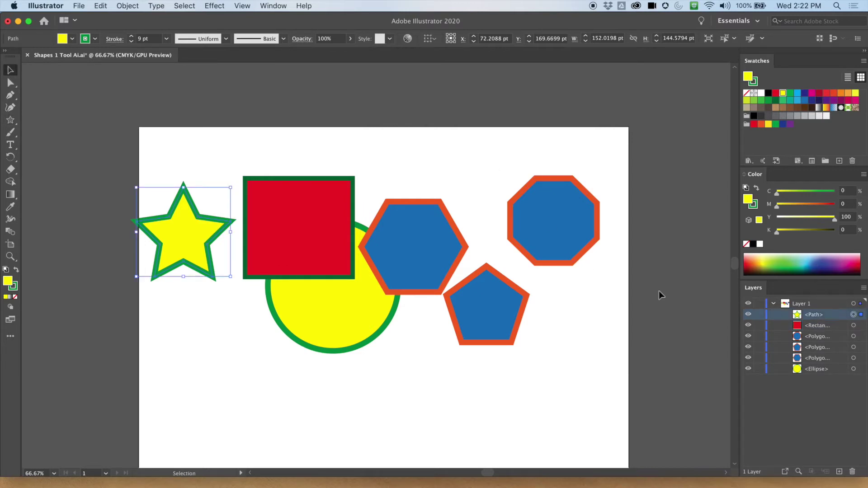
{"action": "left_click_drag", "start_coordinate": [195, 234], "coordinate": [488, 260]}
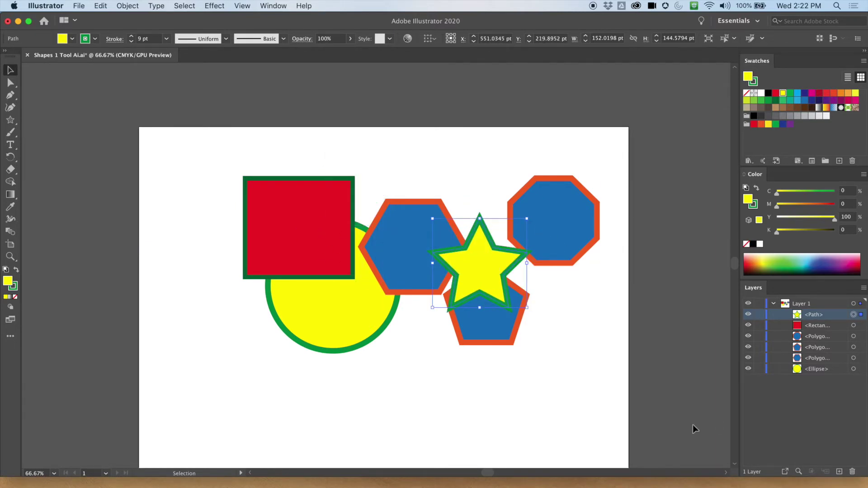
{"action": "left_click_drag", "start_coordinate": [815, 318], "coordinate": [812, 362]}
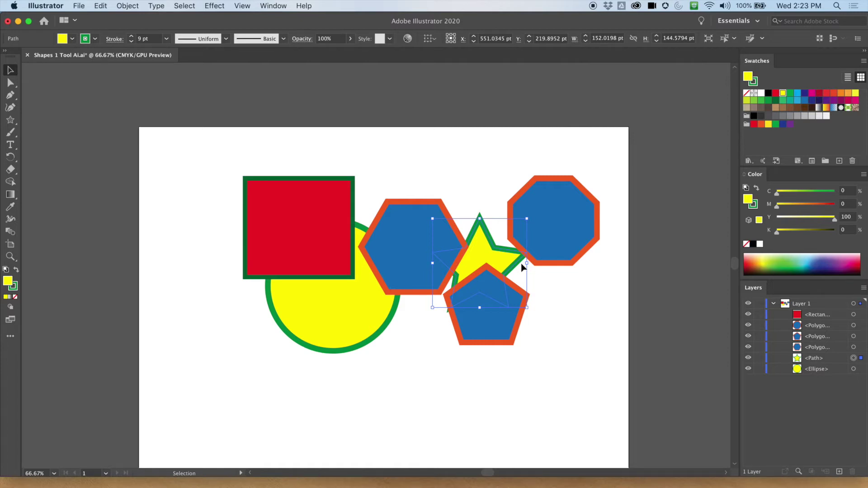
Collapse Layer 1 and create a new layer named Layer 2 with the Light Red layer color
{"action": "left_click", "coordinate": [774, 304]}
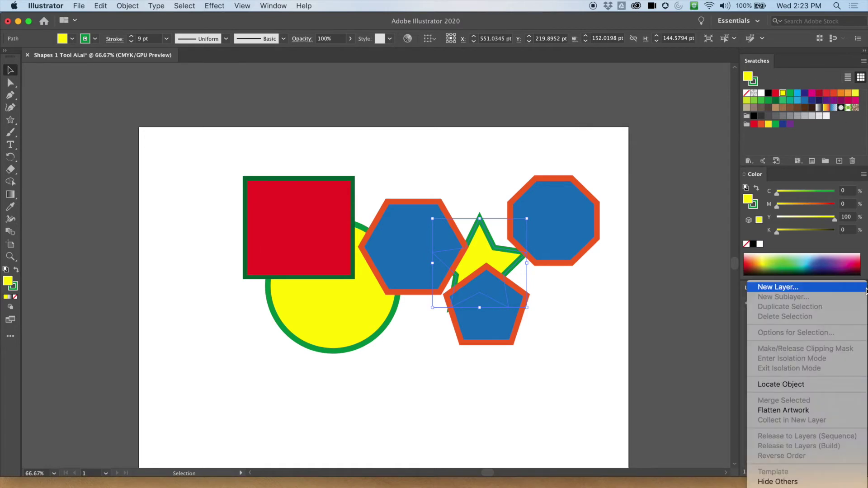
{"action": "left_click", "coordinate": [798, 290]}
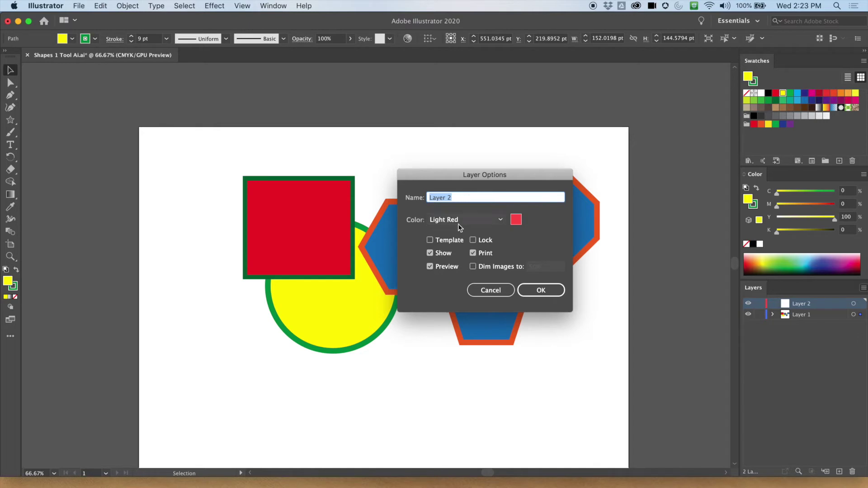
{"action": "left_click", "coordinate": [503, 221]}
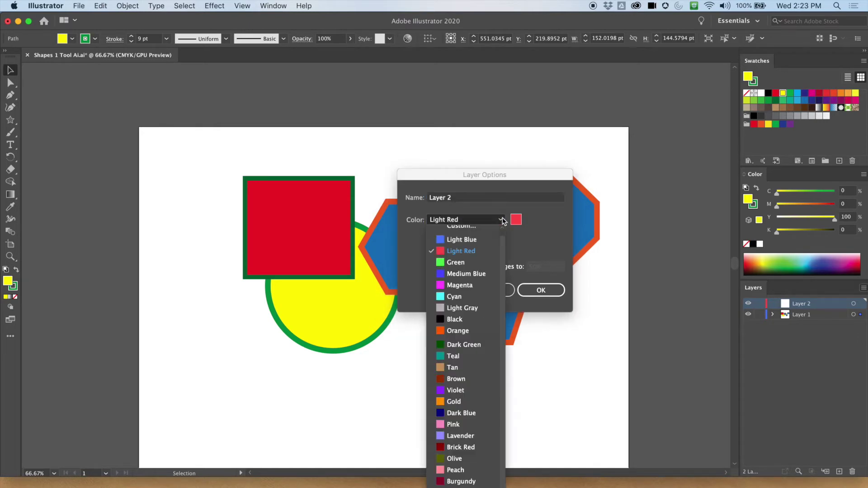
{"action": "left_click", "coordinate": [516, 222]}
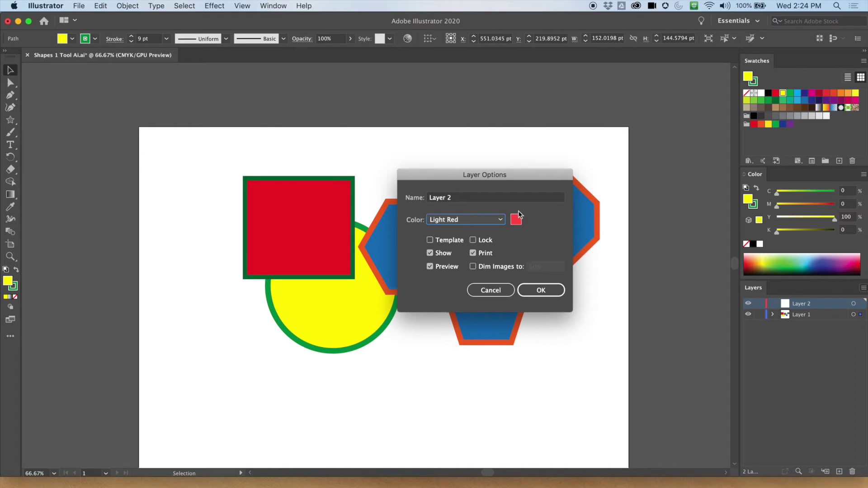
{"action": "left_click", "coordinate": [543, 289]}
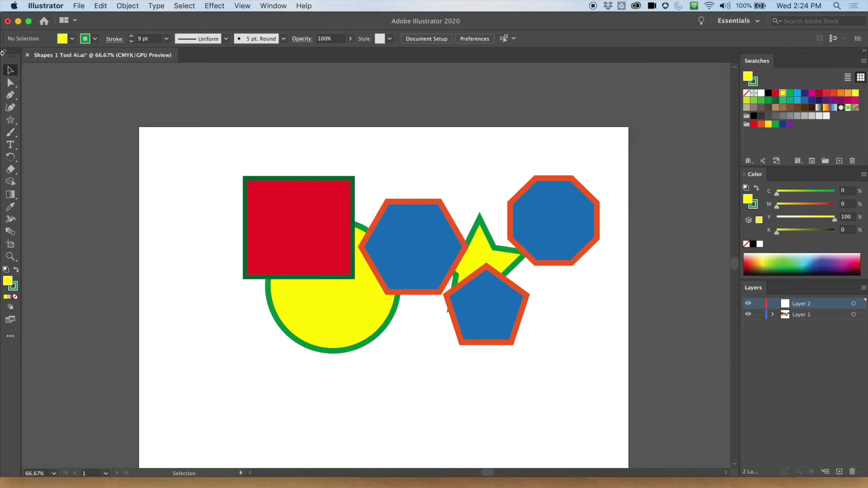
Draw a rectangle about 455 by 291 pt on Layer 2, covering the lower part of the square, the circle and the hexagon
{"action": "left_click", "coordinate": [10, 121]}
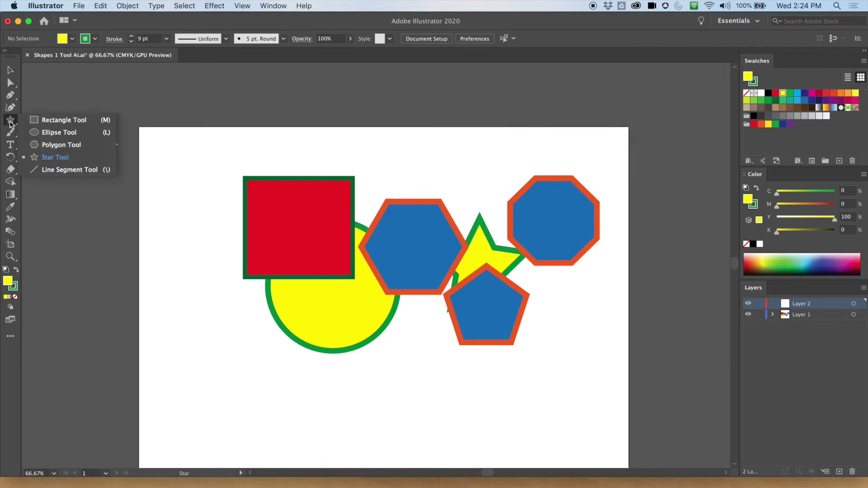
{"action": "left_click", "coordinate": [54, 119]}
{"action": "mouse_move", "coordinate": [187, 224]}
{"action": "left_mouse_down"}
{"action": "mouse_move", "coordinate": [450, 421]}
{"action": "mouse_move", "coordinate": [468, 404]}
{"action": "left_mouse_up"}
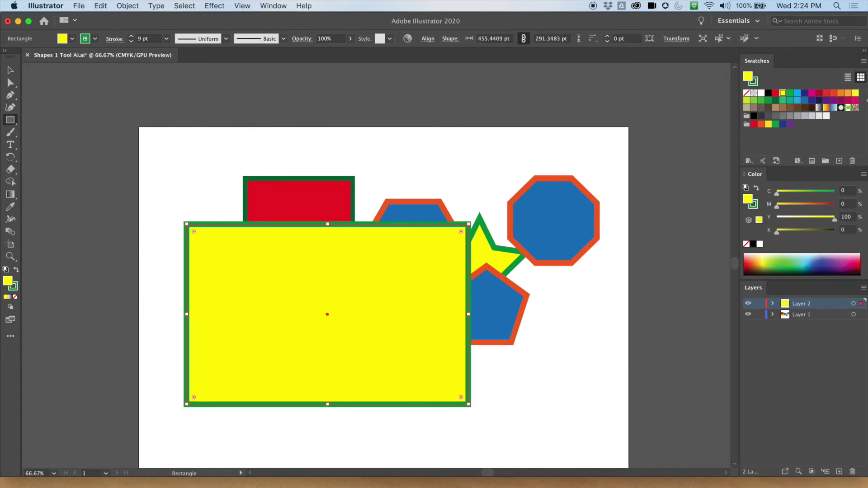
Recolor the Layer 2 rectangle with a purple fill (C=50 M=100 Y=0 K=0) and a dark green stroke (C=90 M=30 Y=95 K=30)
{"action": "left_click", "coordinate": [833, 100]}
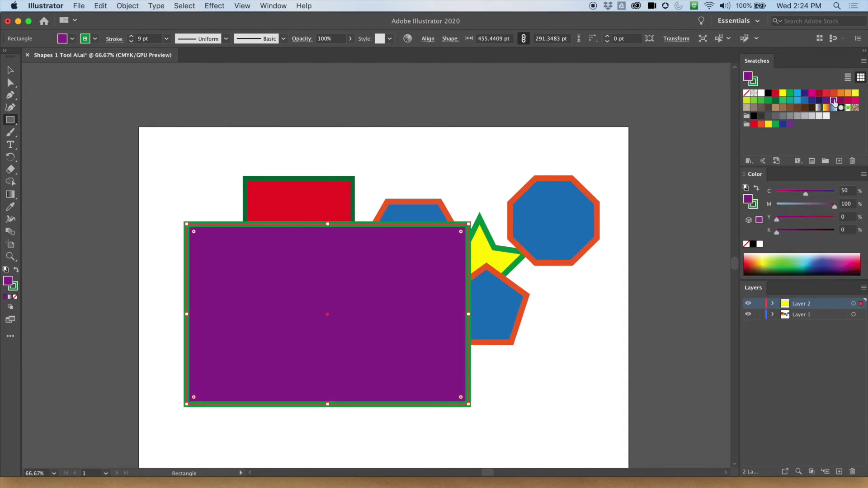
{"action": "left_click", "coordinate": [96, 39]}
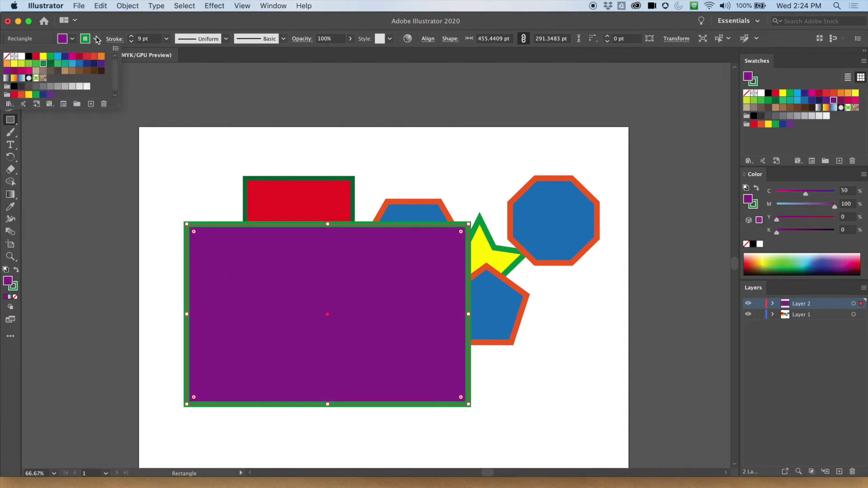
{"action": "left_click", "coordinate": [50, 64]}
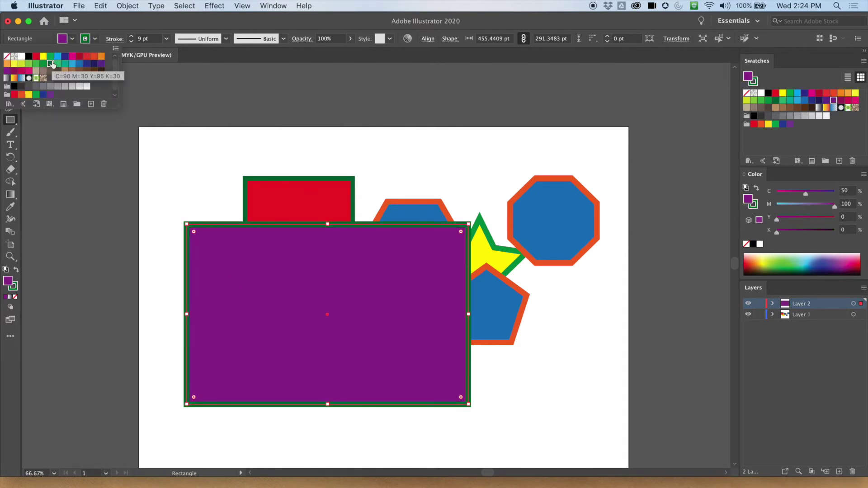
{"action": "left_click", "coordinate": [315, 159]}
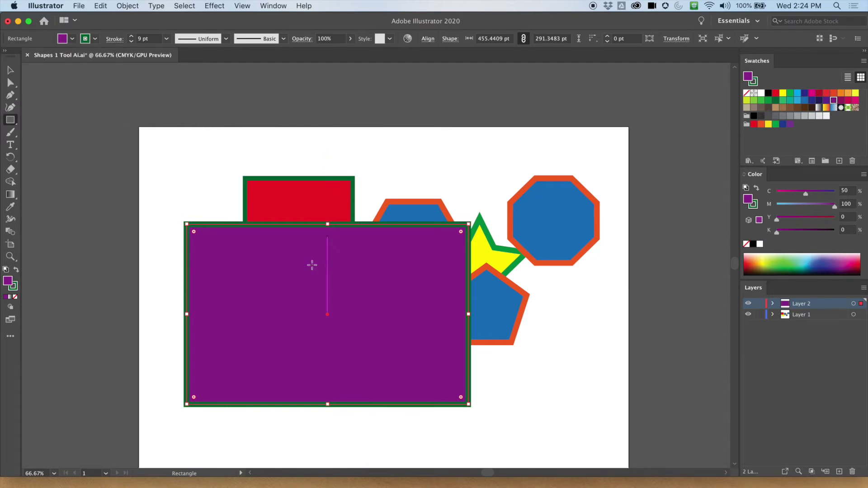
Move the purple rectangle up over the Layer 1 shapes and expand both layers to list their objects
{"action": "left_click", "coordinate": [10, 70]}
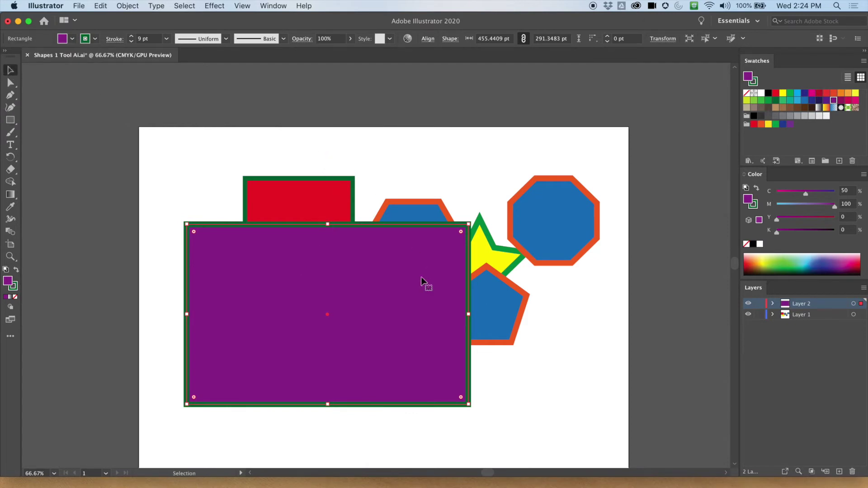
{"action": "left_click_drag", "start_coordinate": [380, 301], "coordinate": [451, 258]}
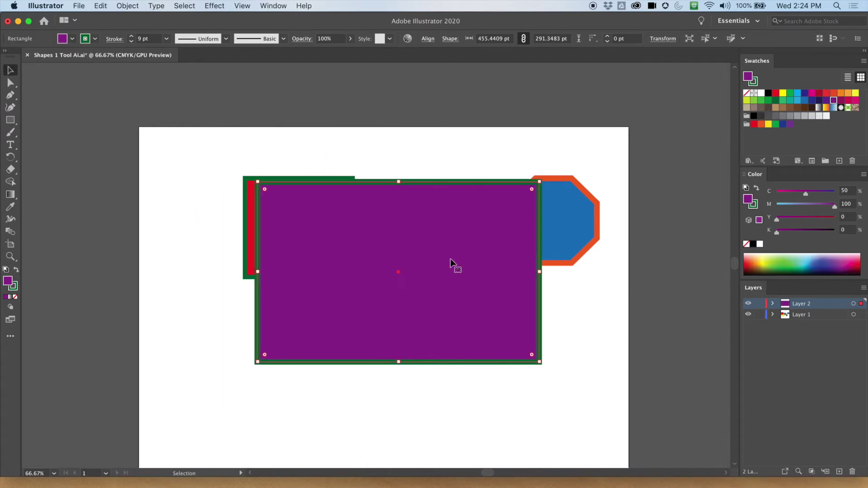
{"action": "left_click", "coordinate": [774, 304]}
{"action": "left_click", "coordinate": [772, 327]}
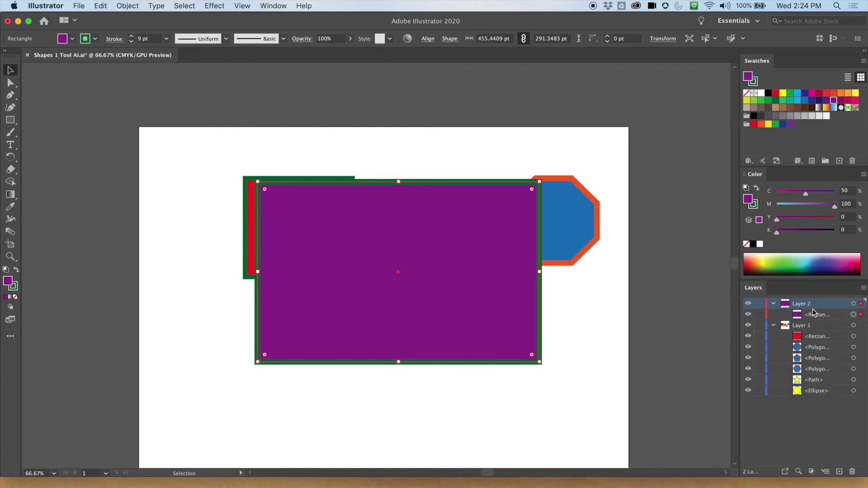
{"action": "mouse_move", "coordinate": [422, 243]}
{"action": "left_mouse_down"}
{"action": "mouse_move", "coordinate": [335, 229]}
{"action": "mouse_move", "coordinate": [470, 202]}
{"action": "mouse_move", "coordinate": [532, 260]}
{"action": "mouse_move", "coordinate": [385, 268]}
{"action": "mouse_move", "coordinate": [411, 231]}
{"action": "mouse_move", "coordinate": [421, 232]}
{"action": "left_mouse_up"}
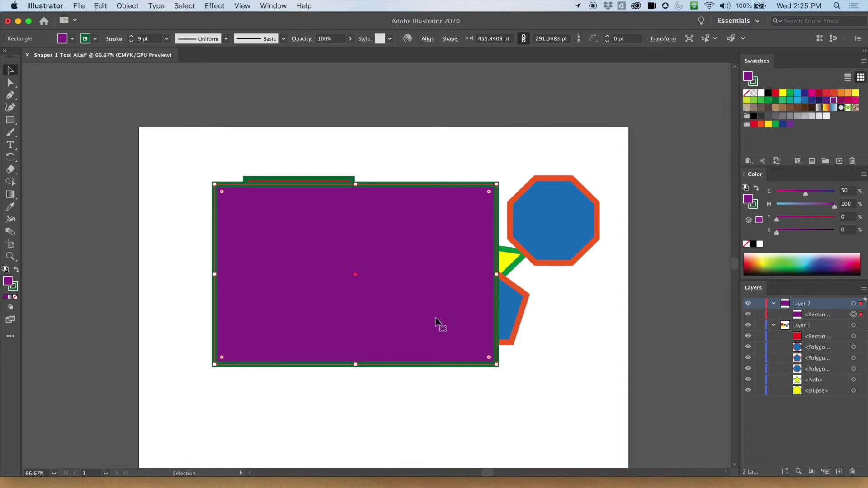
{"action": "left_click_drag", "start_coordinate": [430, 279], "coordinate": [441, 244]}
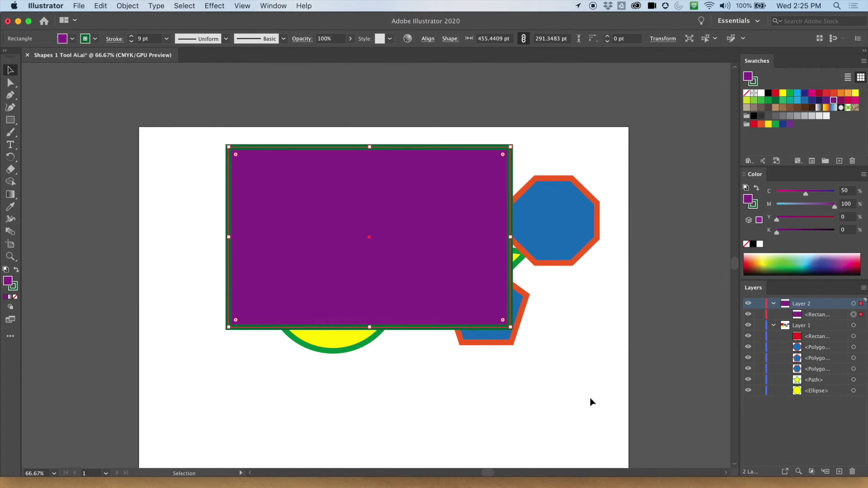
Draw an ellipse about 291 by 157 pt on Layer 2 and position it over the purple rectangle's lower-left corner
{"action": "left_click_drag", "start_coordinate": [10, 120], "coordinate": [36, 132]}
{"action": "left_click_drag", "start_coordinate": [203, 354], "coordinate": [384, 451]}
{"action": "key", "text": "v"}
{"action": "left_click_drag", "start_coordinate": [294, 364], "coordinate": [263, 318]}
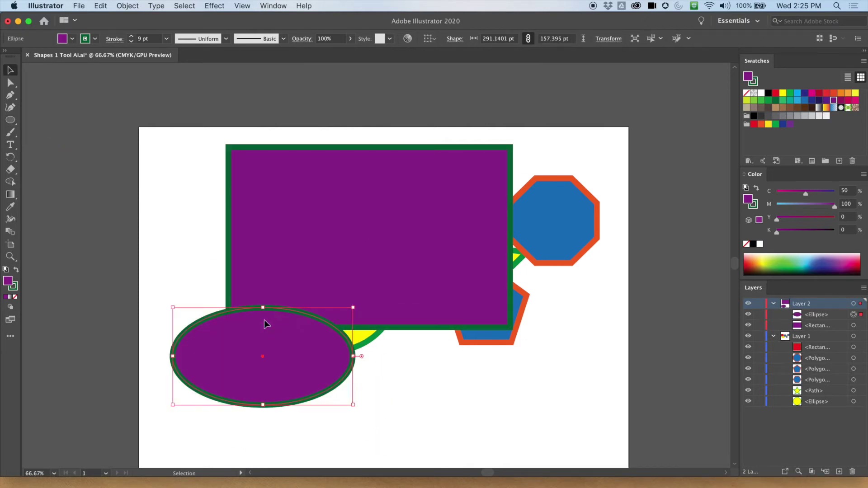
Move the purple ellipse out of Layer 2 to the very bottom of Layer 1's object order
{"action": "left_click", "coordinate": [821, 320]}
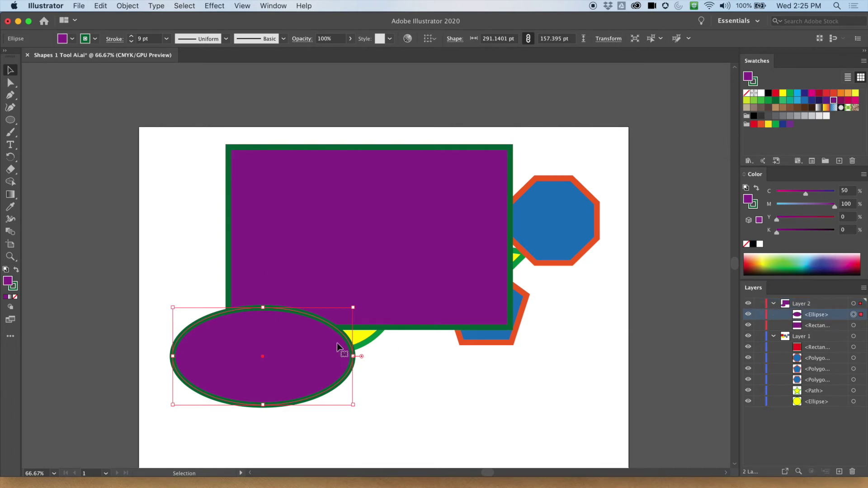
{"action": "scroll", "coordinate": [655, 320], "scroll_direction": "down", "scroll_amount": 3}
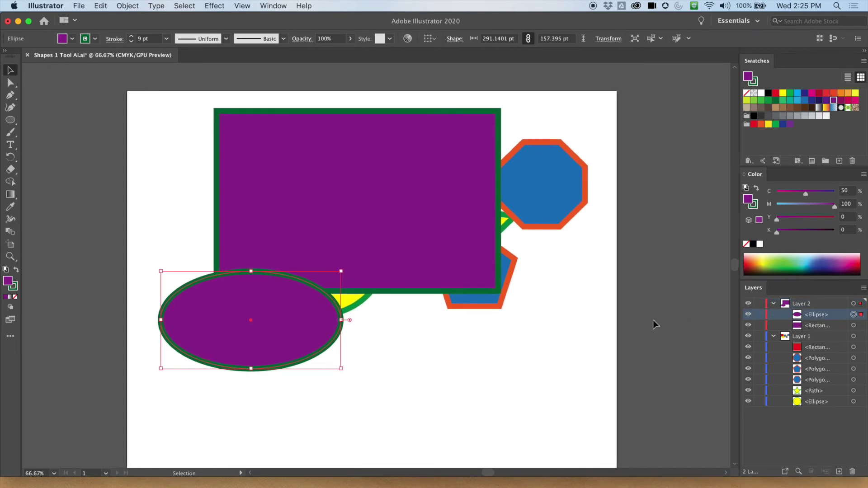
{"action": "left_click", "coordinate": [812, 327]}
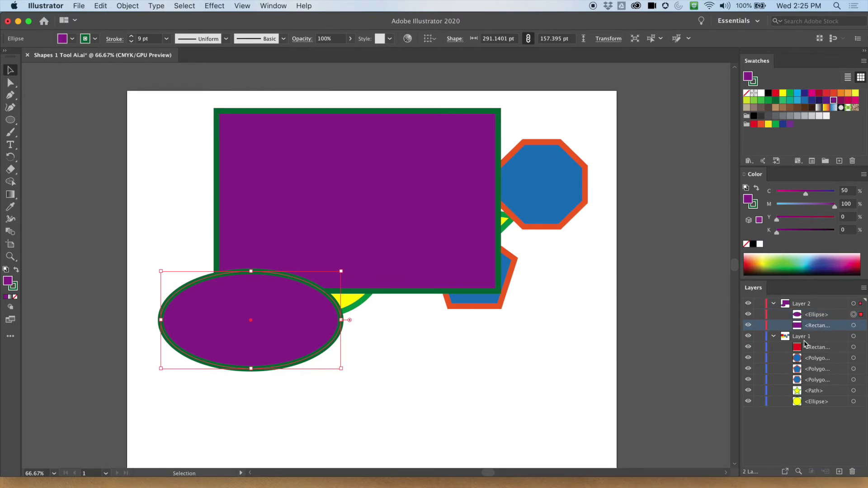
{"action": "left_click", "coordinate": [816, 317]}
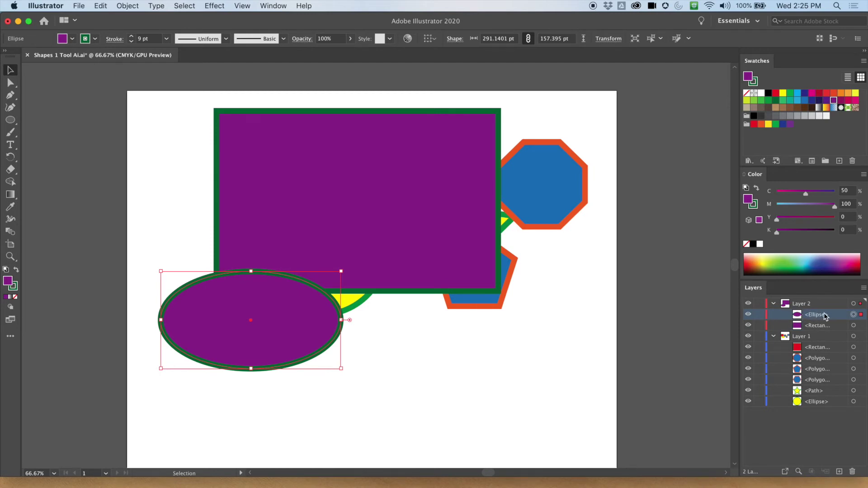
{"action": "left_click_drag", "start_coordinate": [827, 316], "coordinate": [820, 407]}
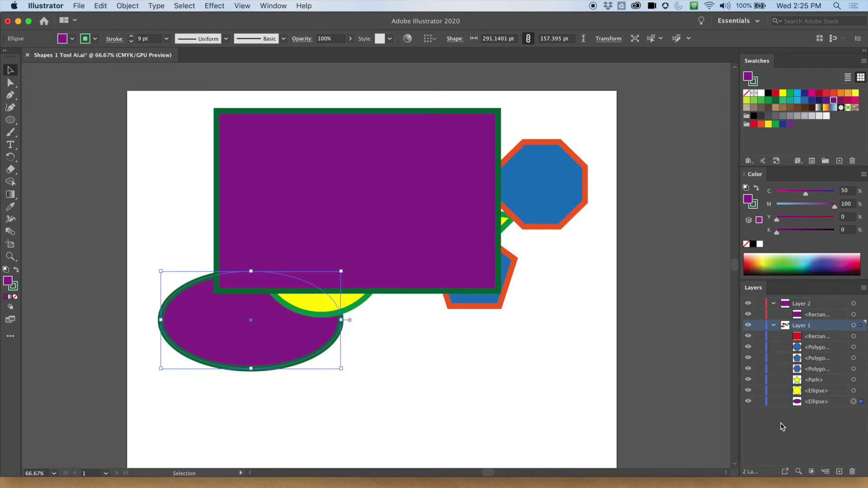
Move the purple ellipse across the artboard so it sits behind the star, pentagon and octagon
{"action": "left_click", "coordinate": [823, 402]}
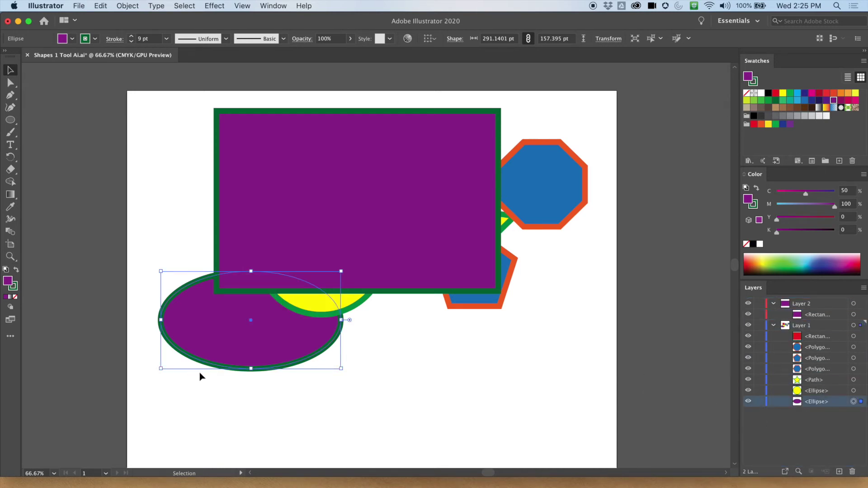
{"action": "left_click_drag", "start_coordinate": [204, 333], "coordinate": [312, 319]}
{"action": "left_click_drag", "start_coordinate": [368, 313], "coordinate": [468, 237]}
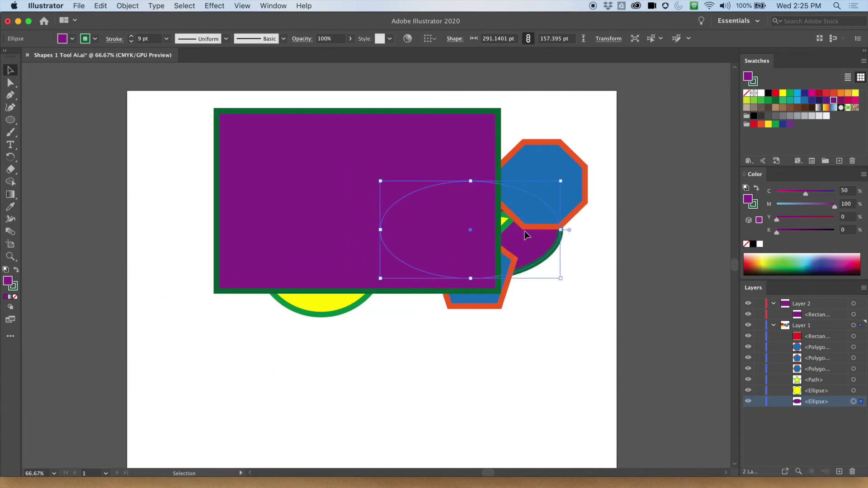
{"action": "left_click_drag", "start_coordinate": [525, 231], "coordinate": [535, 242]}
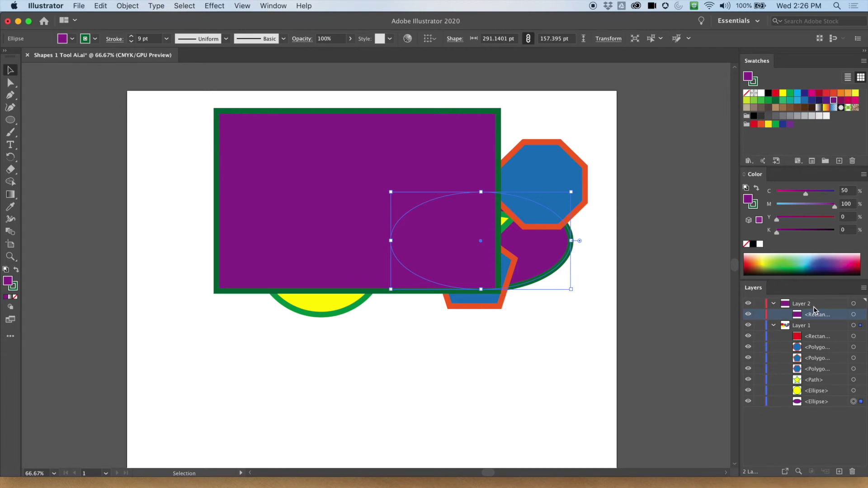
Hide and show the purple rectangle on Layer 2 repeatedly to examine the shapes beneath it
{"action": "left_click", "coordinate": [748, 315]}
{"action": "left_click", "coordinate": [748, 315]}
{"action": "left_click", "coordinate": [748, 315]}
{"action": "left_click", "coordinate": [748, 316]}
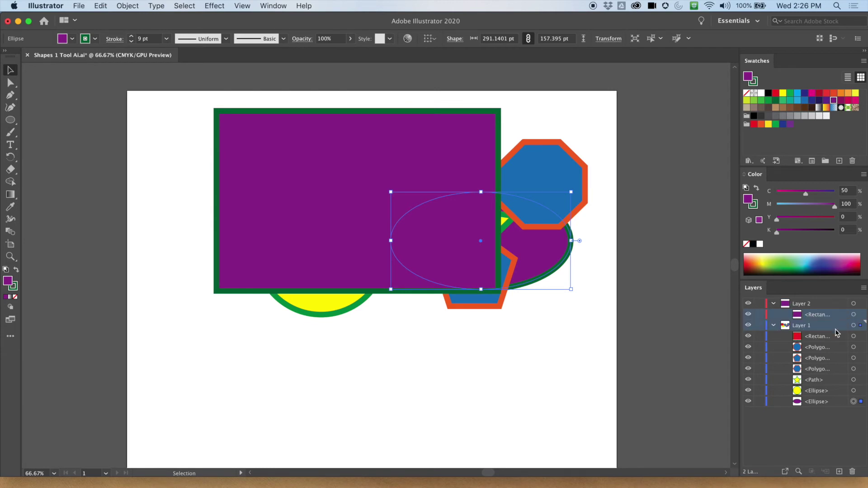
{"action": "left_click", "coordinate": [748, 315]}
{"action": "left_click", "coordinate": [749, 315]}
{"action": "left_click", "coordinate": [749, 315]}
{"action": "left_click", "coordinate": [748, 315]}
{"action": "left_click", "coordinate": [748, 315]}
{"action": "left_click", "coordinate": [824, 307]}
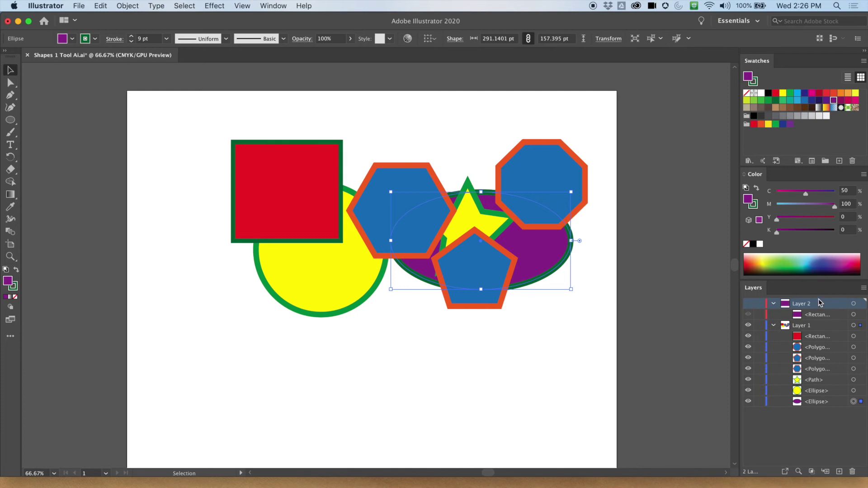
Show the purple rectangle and draw a red-filled (C=0 M=90 Y=85 K=0) ellipse about 310 by 167 pt on Layer 1, below the pentagon
{"action": "left_click", "coordinate": [11, 120]}
{"action": "left_click", "coordinate": [748, 315]}
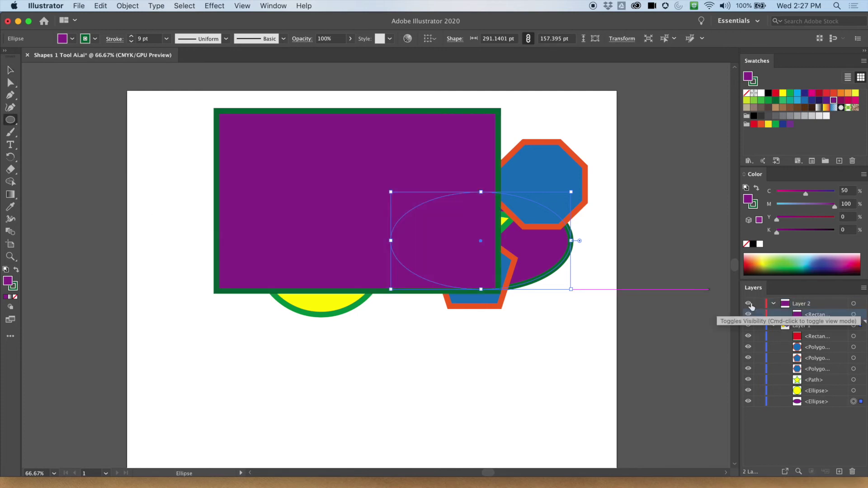
{"action": "left_click_drag", "start_coordinate": [393, 317], "coordinate": [582, 419]}
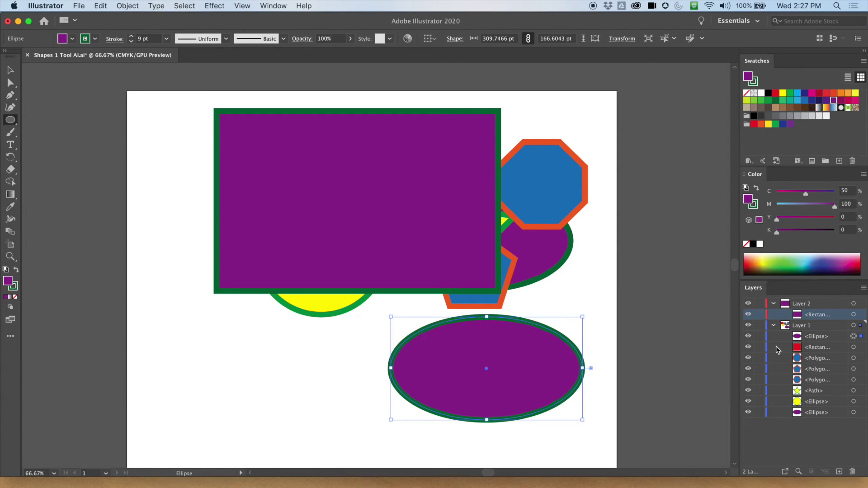
{"action": "left_click", "coordinate": [826, 93]}
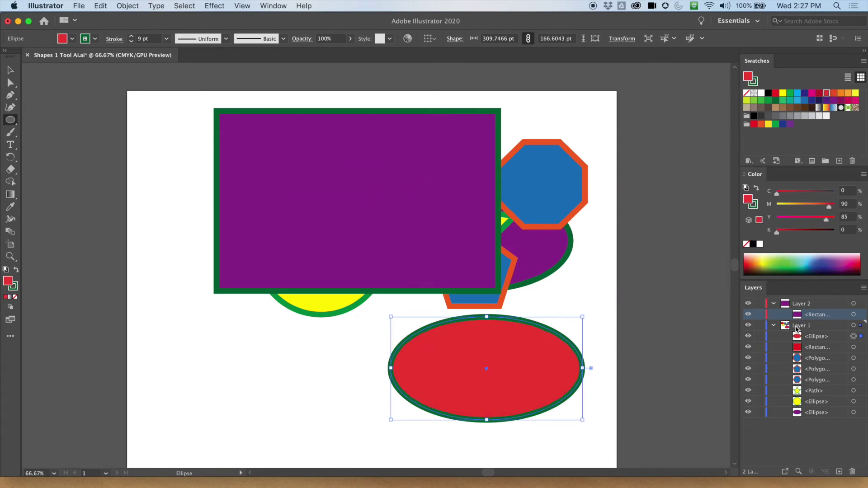
Move the red ellipse to the top of Layer 2 and place it over the purple rectangle's lower-left corner
{"action": "left_click", "coordinate": [828, 336]}
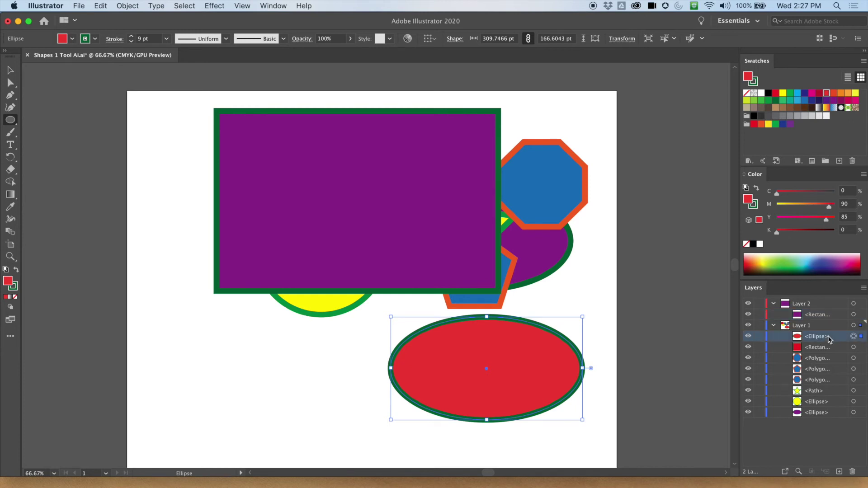
{"action": "left_click", "coordinate": [749, 337]}
{"action": "left_click", "coordinate": [748, 337]}
{"action": "left_click_drag", "start_coordinate": [816, 337], "coordinate": [811, 311]}
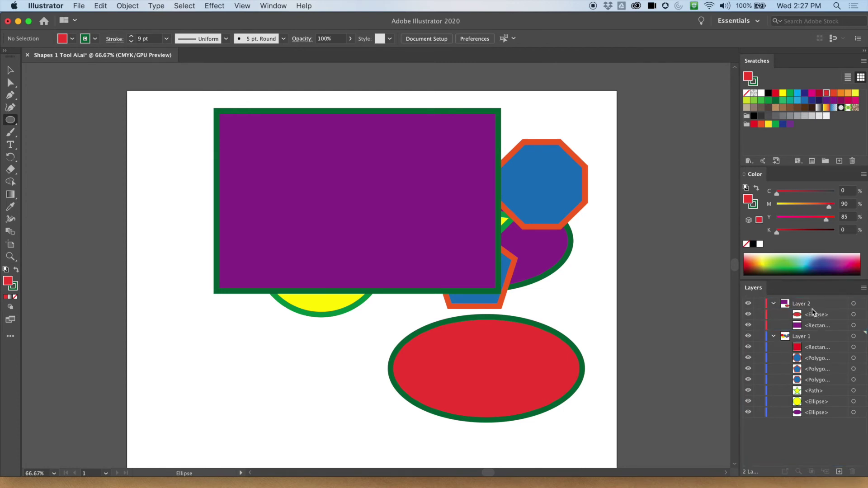
{"action": "left_click", "coordinate": [11, 71]}
{"action": "left_click_drag", "start_coordinate": [451, 383], "coordinate": [208, 305]}
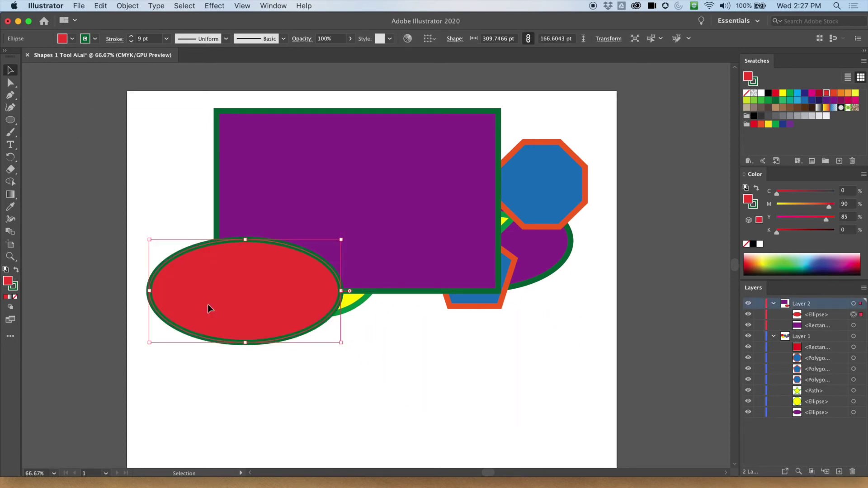
Toggle the visibility of the purple rectangle, the red ellipse, the star and all of Layer 2 to compare what each one hides
{"action": "left_click", "coordinate": [748, 325]}
{"action": "left_click", "coordinate": [748, 326]}
{"action": "left_click", "coordinate": [748, 314]}
{"action": "left_click", "coordinate": [748, 314]}
{"action": "left_click", "coordinate": [747, 305]}
{"action": "left_click", "coordinate": [748, 304]}
{"action": "left_click", "coordinate": [747, 305]}
{"action": "left_click", "coordinate": [748, 305]}
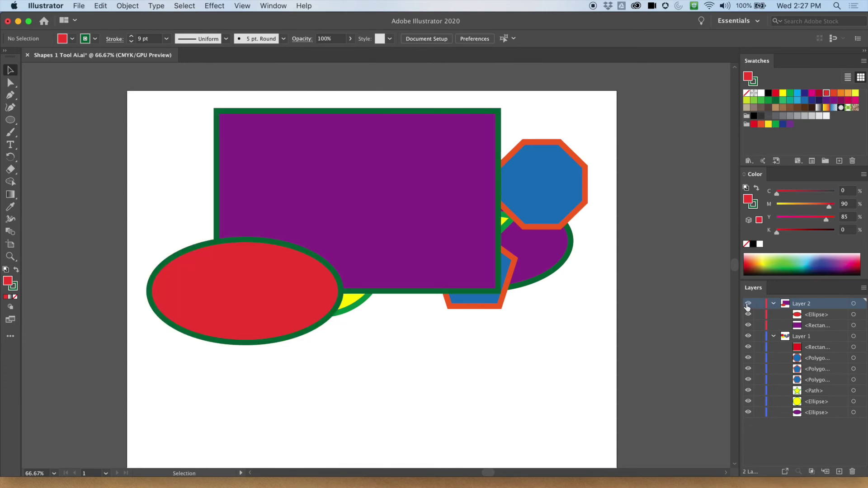
{"action": "left_click", "coordinate": [747, 305]}
{"action": "left_click", "coordinate": [748, 305]}
{"action": "left_click", "coordinate": [749, 391]}
{"action": "left_click", "coordinate": [749, 390]}
{"action": "left_click", "coordinate": [485, 202]}
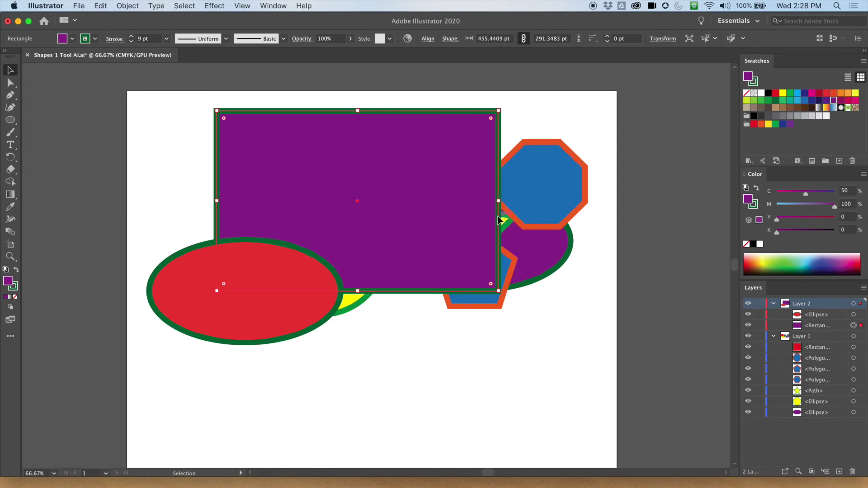
{"action": "left_click", "coordinate": [748, 306]}
{"action": "left_click", "coordinate": [748, 306]}
Lock Layer 2, select across all the shapes to test the lock, and clear the selection
{"action": "left_click", "coordinate": [759, 306]}
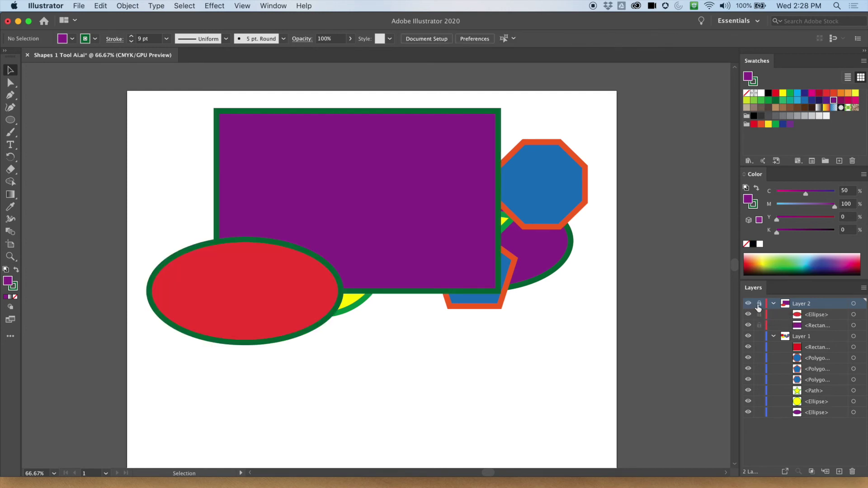
{"action": "left_click", "coordinate": [759, 306]}
{"action": "left_click_drag", "start_coordinate": [476, 387], "coordinate": [202, 111]}
{"action": "left_click_drag", "start_coordinate": [167, 190], "coordinate": [590, 435]}
{"action": "left_click", "coordinate": [472, 402]}
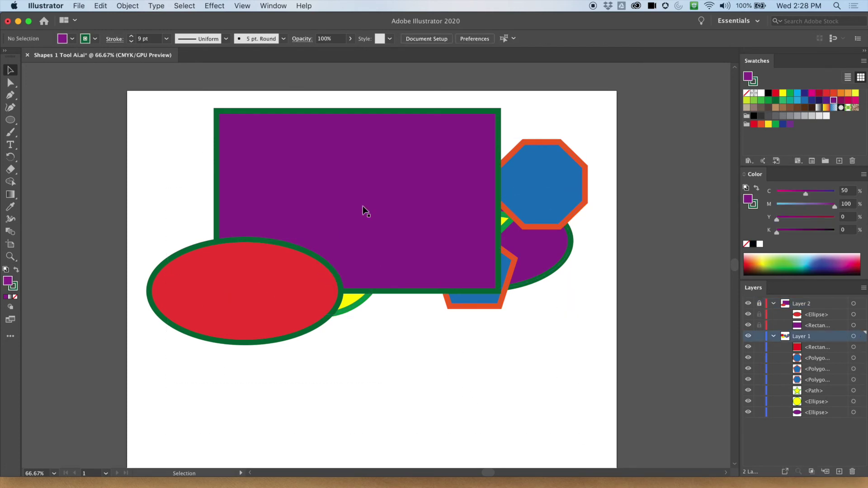
Unlock Layer 2, select the shapes on both layers together, and deselect everything
{"action": "left_click", "coordinate": [760, 304]}
{"action": "left_click_drag", "start_coordinate": [611, 118], "coordinate": [199, 455]}
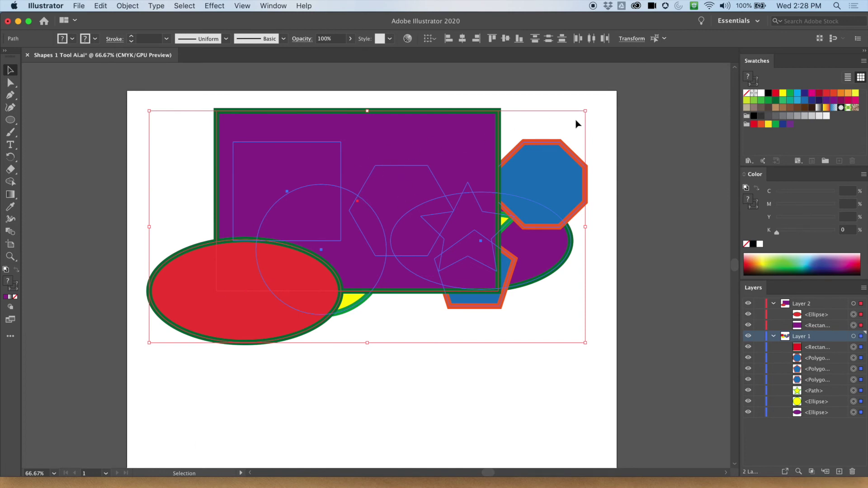
{"action": "left_click", "coordinate": [573, 133]}
{"action": "left_click_drag", "start_coordinate": [593, 148], "coordinate": [146, 408]}
{"action": "left_click", "coordinate": [539, 374]}
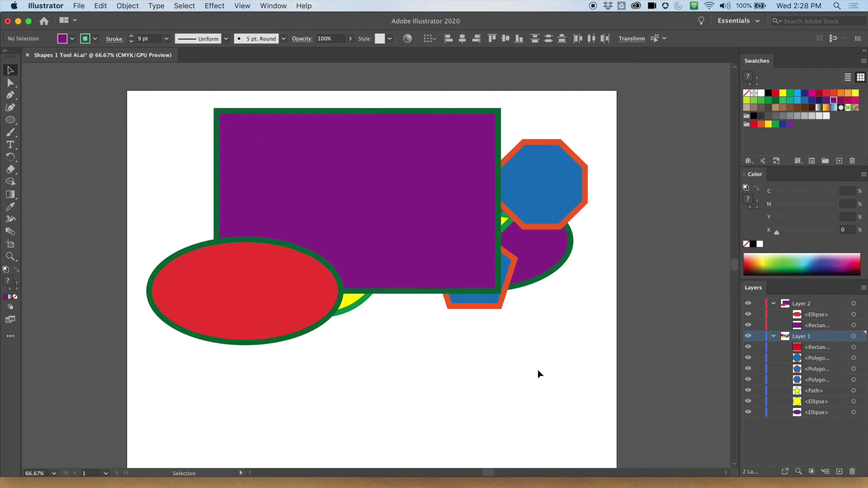
Lock and collapse Layer 2, and select all the shapes on Layer 1
{"action": "left_click", "coordinate": [759, 303]}
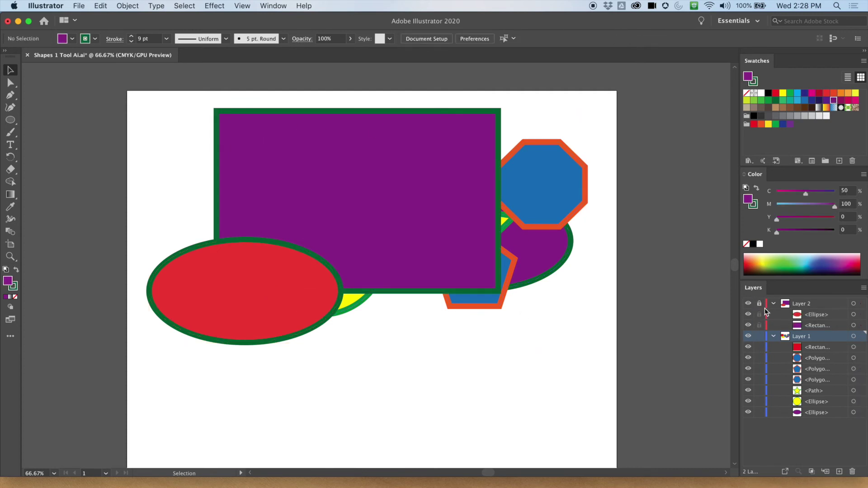
{"action": "left_click", "coordinate": [774, 303]}
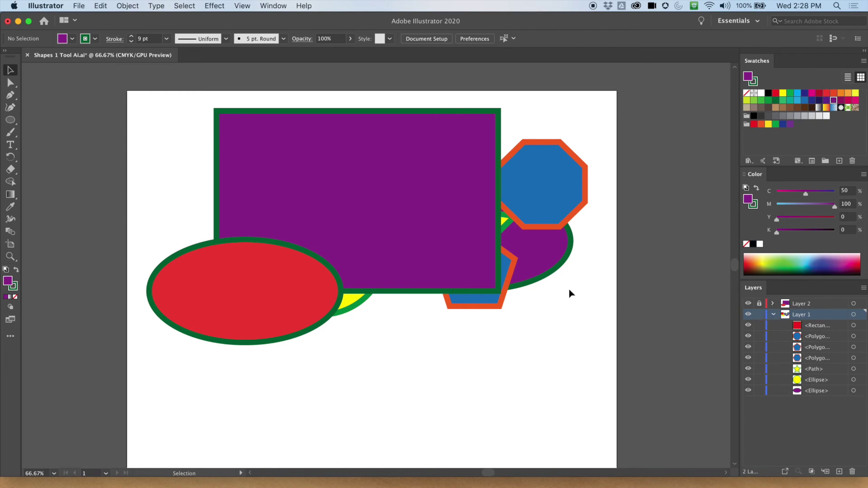
{"action": "left_click_drag", "start_coordinate": [596, 378], "coordinate": [170, 143]}
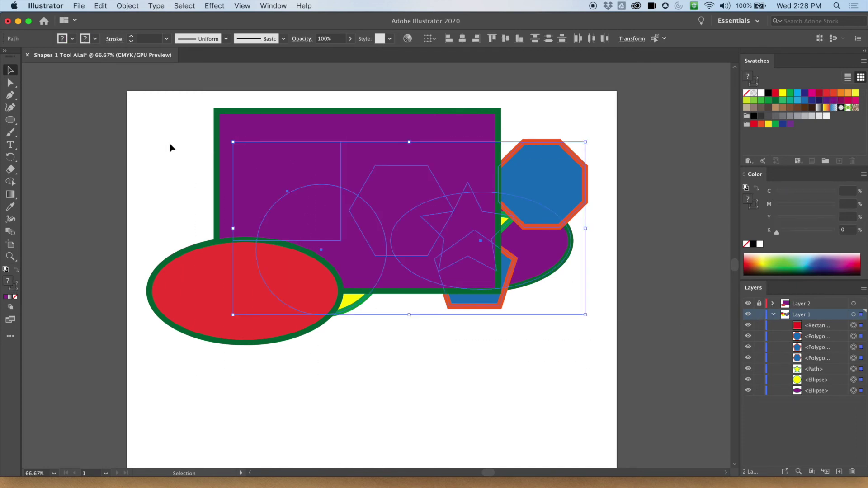
Select across all the shapes with Layer 2 locked, shift the Layer 1 shapes slightly down and to the left, and deselect
{"action": "left_click_drag", "start_coordinate": [544, 273], "coordinate": [543, 273]}
{"action": "left_click", "coordinate": [590, 121]}
{"action": "left_click_drag", "start_coordinate": [594, 114], "coordinate": [241, 429]}
{"action": "mouse_move", "coordinate": [531, 227]}
{"action": "left_mouse_down"}
{"action": "mouse_move", "coordinate": [514, 358]}
{"action": "mouse_move", "coordinate": [506, 285]}
{"action": "mouse_move", "coordinate": [529, 235]}
{"action": "left_mouse_up"}
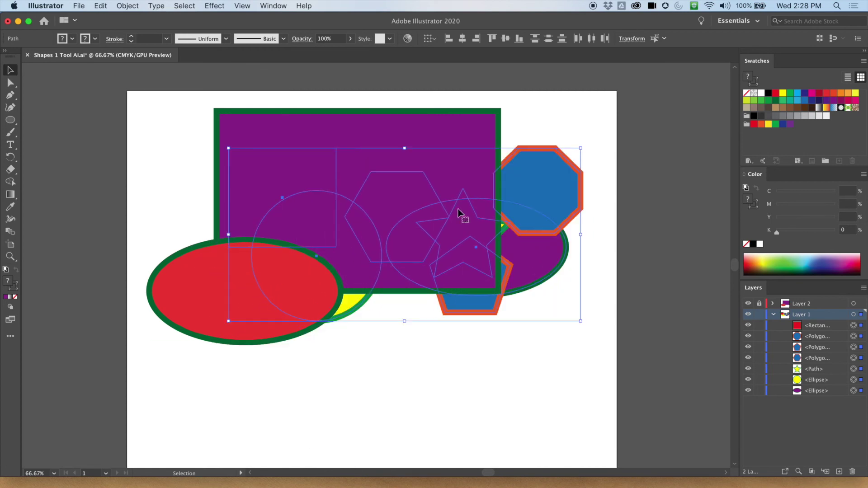
{"action": "left_click", "coordinate": [394, 113]}
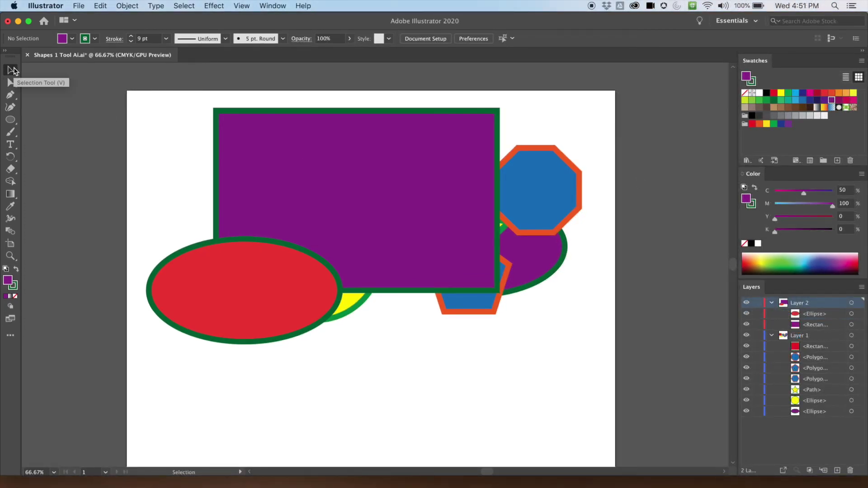
Select the overlapping shapes together on the artboard, select the red ellipse and the purple rectangle individually, and clear the selection
{"action": "left_click_drag", "start_coordinate": [187, 158], "coordinate": [249, 277]}
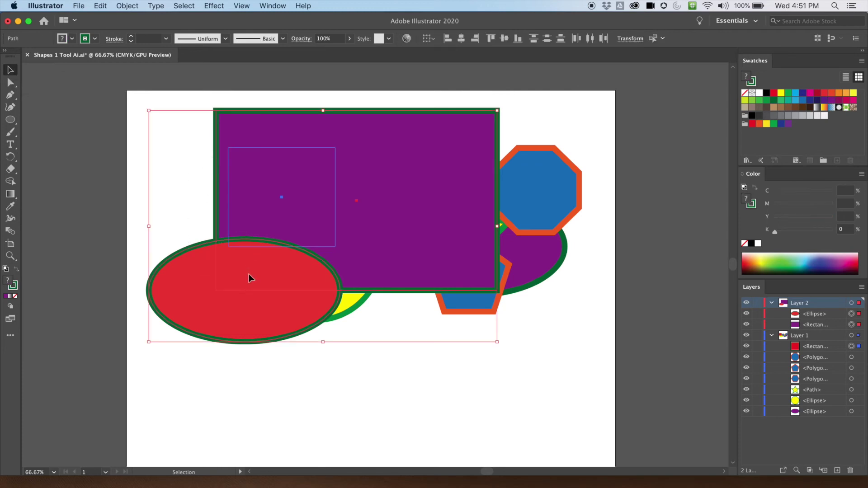
{"action": "left_click", "coordinate": [175, 213]}
{"action": "left_click", "coordinate": [188, 277]}
{"action": "left_click", "coordinate": [270, 158]}
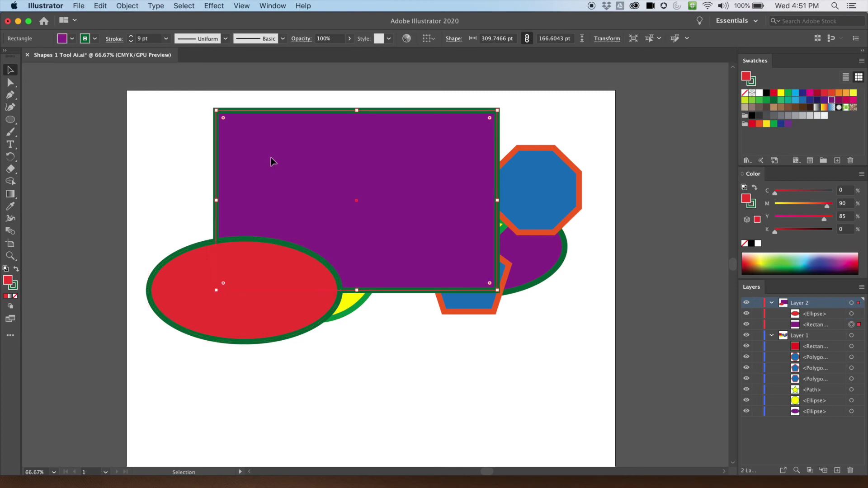
{"action": "left_click", "coordinate": [708, 305]}
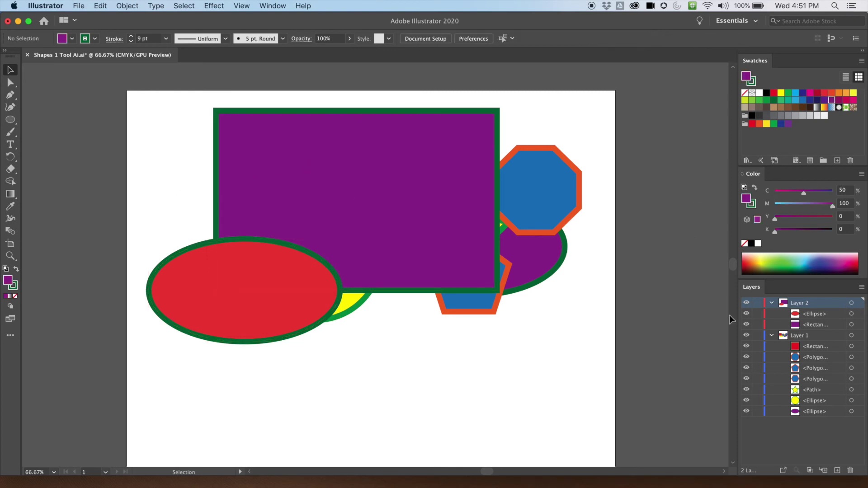
Target the red ellipse and the purple rectangle one after the other from their entries under Layer 2
{"action": "left_click", "coordinate": [851, 314]}
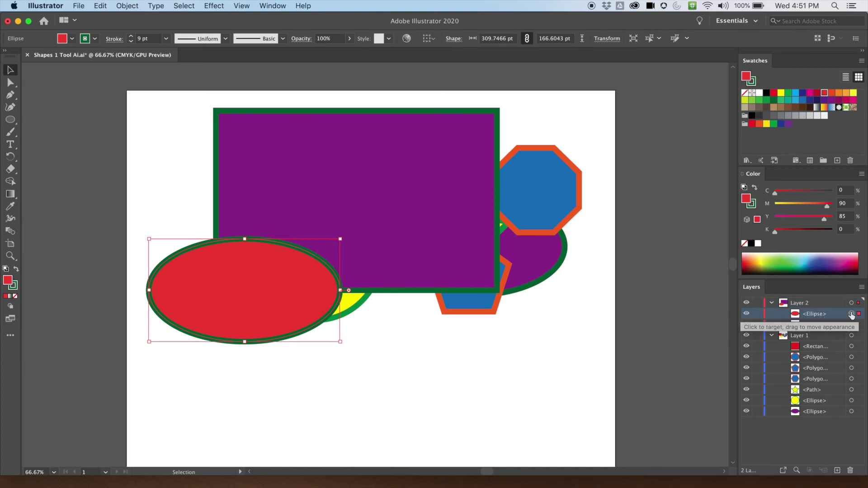
{"action": "left_click", "coordinate": [820, 325]}
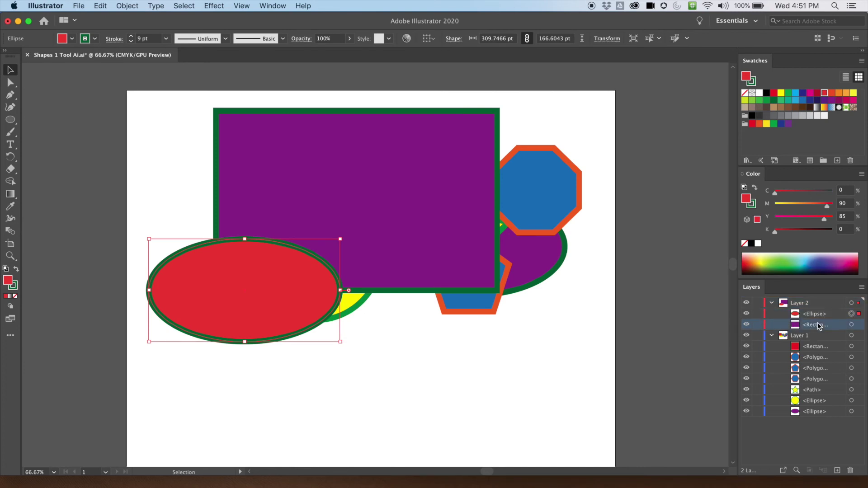
{"action": "left_click", "coordinate": [851, 325]}
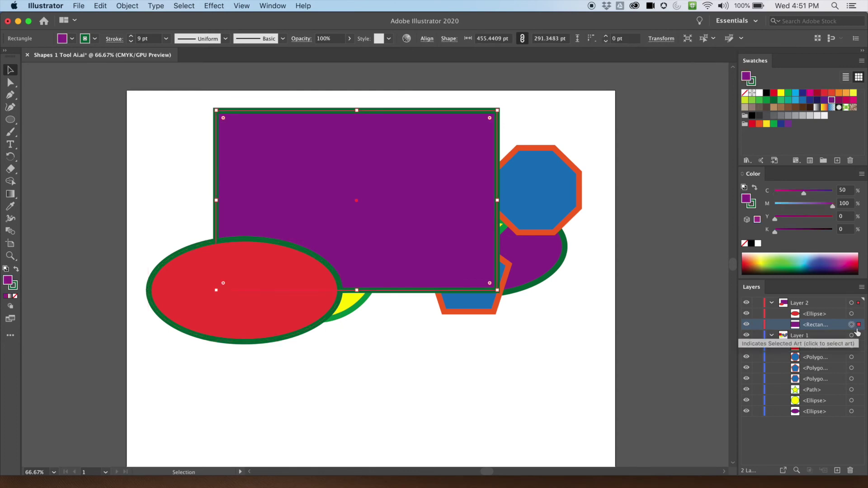
Target the red ellipse from its Layer 2 entry and toggle the purple rectangle in and out until both are selected
{"action": "left_click", "coordinate": [825, 314]}
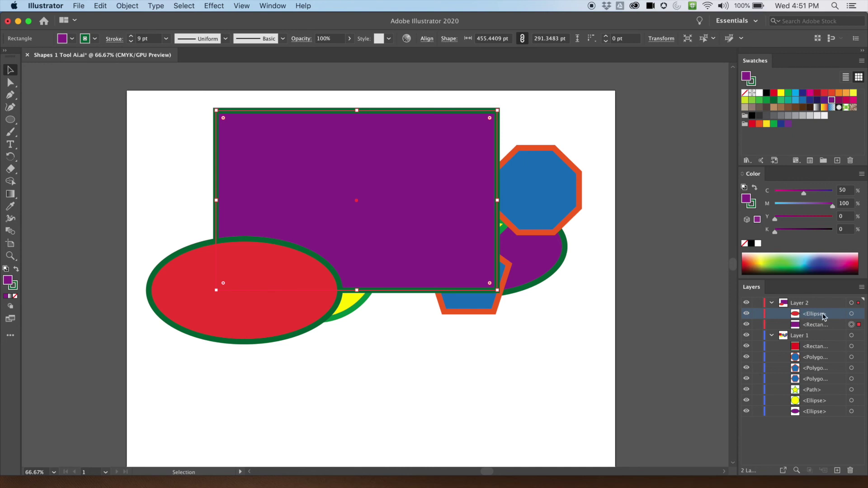
{"action": "left_click", "coordinate": [852, 313]}
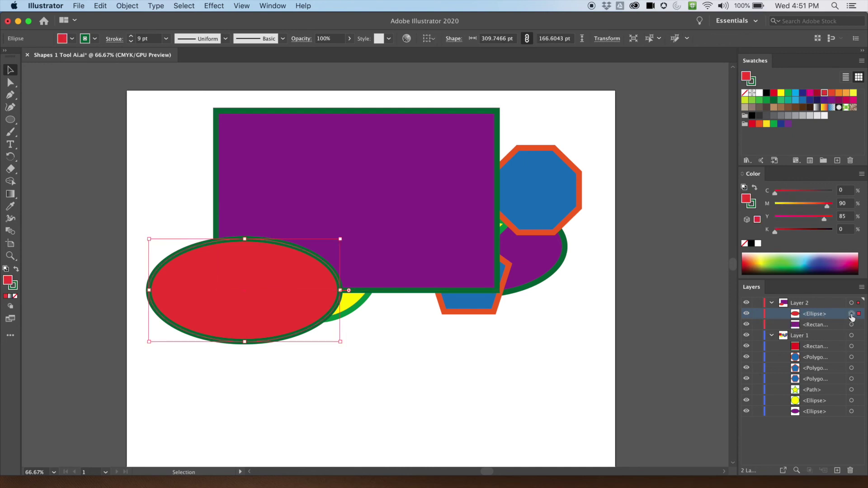
{"action": "left_click", "coordinate": [852, 325], "text": "shift"}
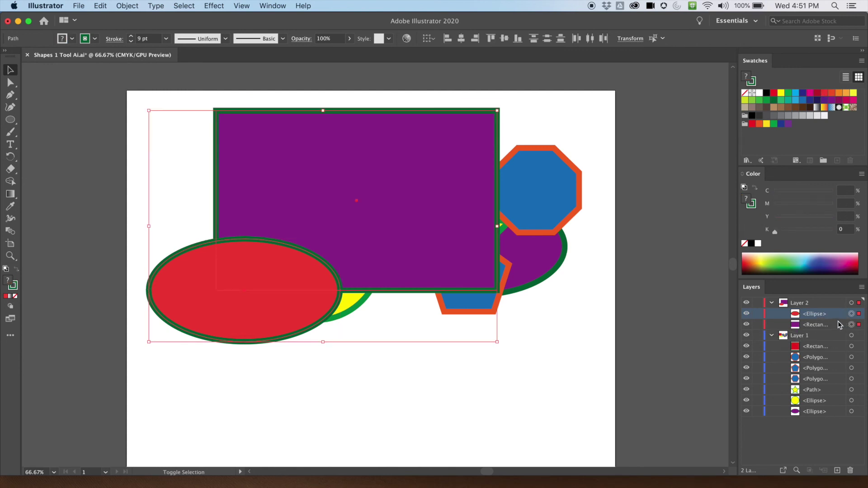
{"action": "left_click", "coordinate": [852, 325], "text": "shift"}
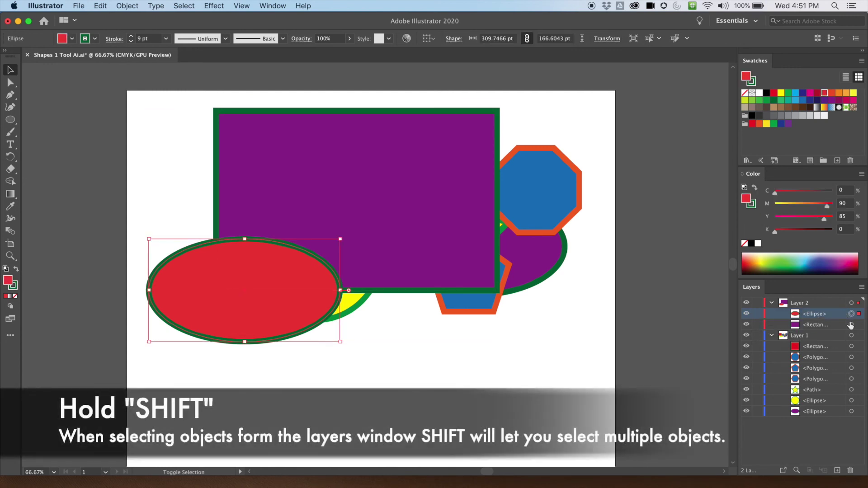
{"action": "left_click", "coordinate": [852, 325], "text": "shift"}
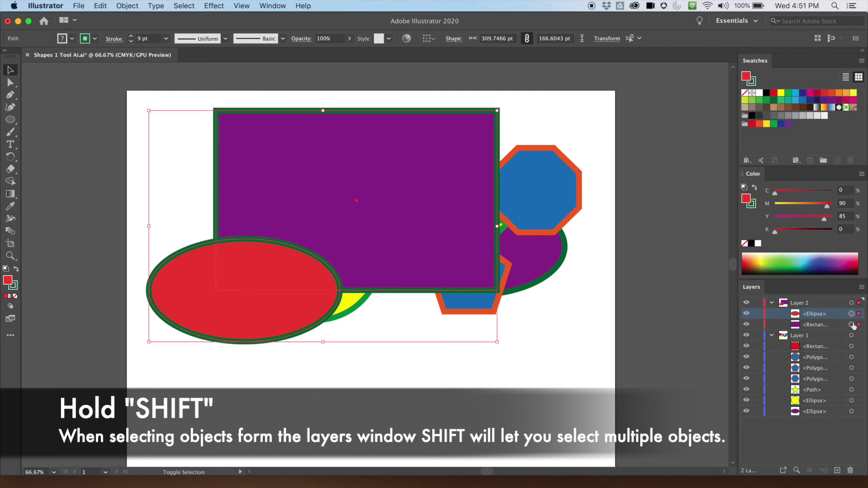
{"action": "left_click_drag", "start_coordinate": [414, 207], "coordinate": [449, 198]}
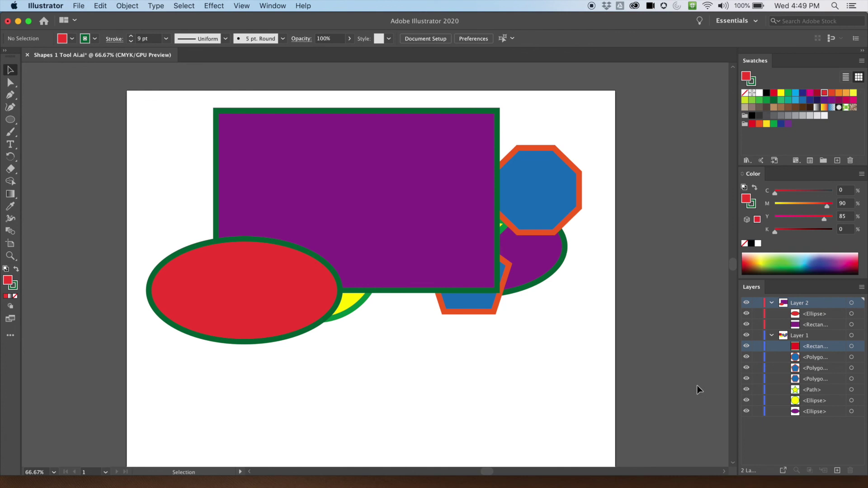
Select shapes on both layers one at a time on the artboard to compare their selection colors with the layer colors
{"action": "left_click", "coordinate": [832, 351]}
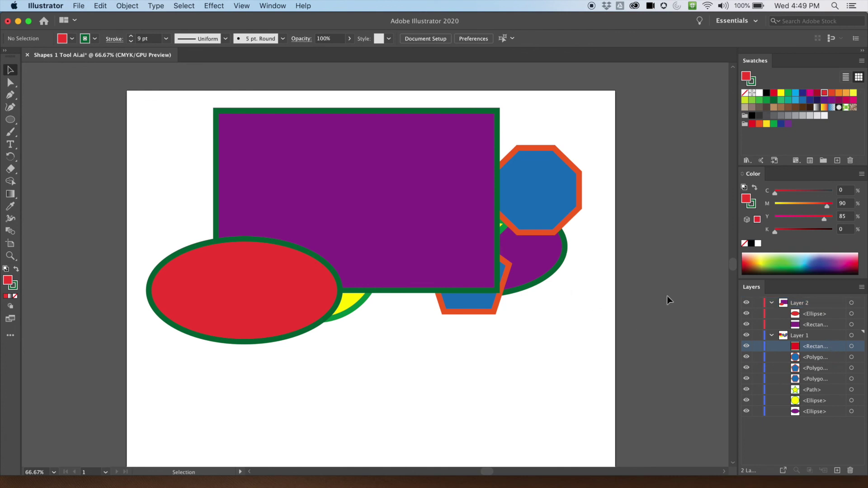
{"action": "left_click", "coordinate": [544, 251]}
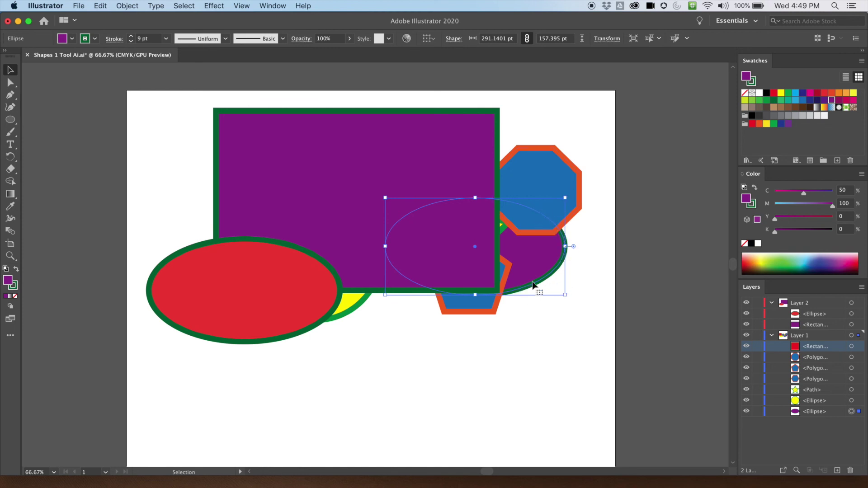
{"action": "left_click", "coordinate": [244, 282]}
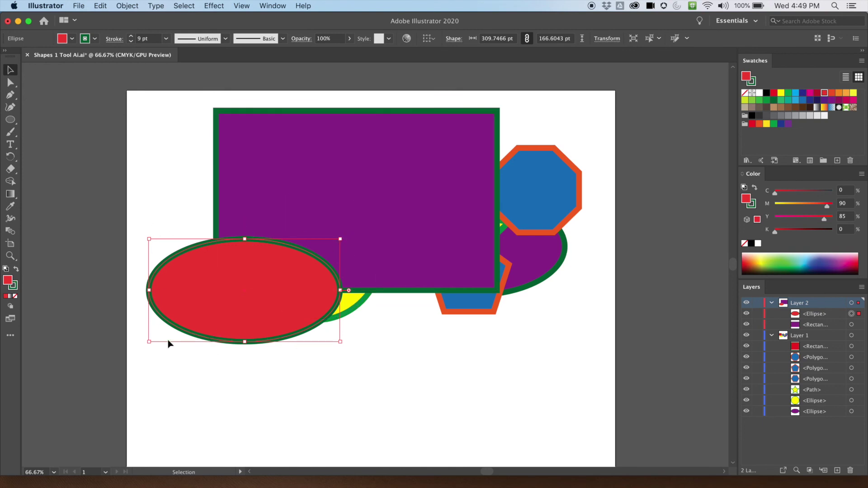
{"action": "left_click", "coordinate": [422, 193]}
{"action": "left_click", "coordinate": [541, 154]}
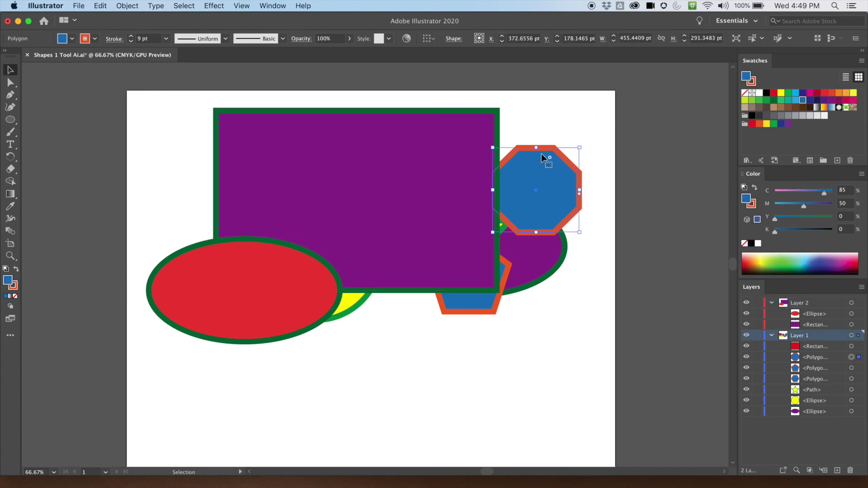
{"action": "left_click", "coordinate": [546, 249]}
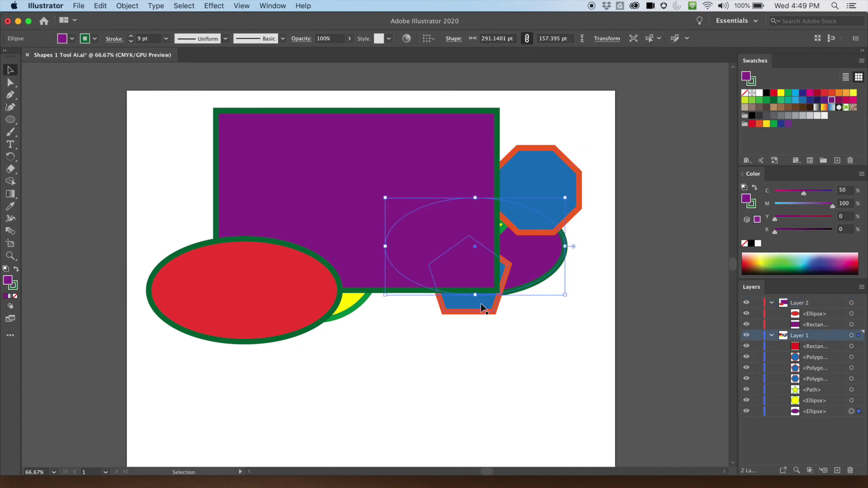
{"action": "left_click", "coordinate": [359, 305]}
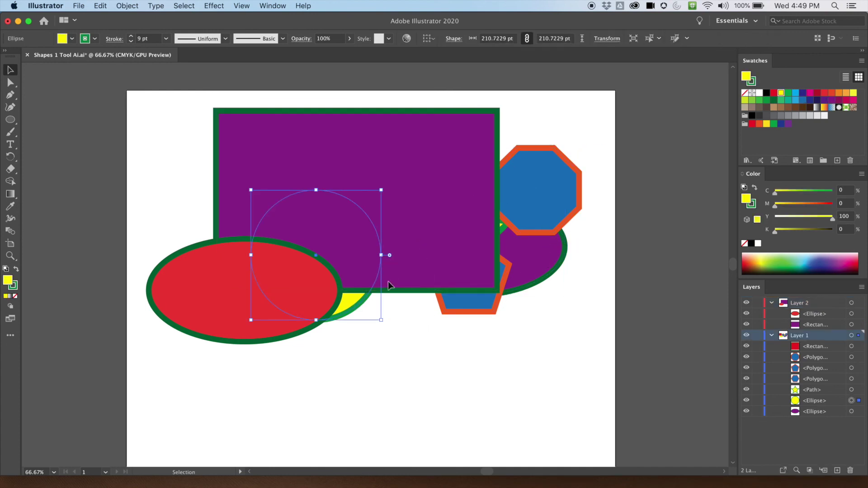